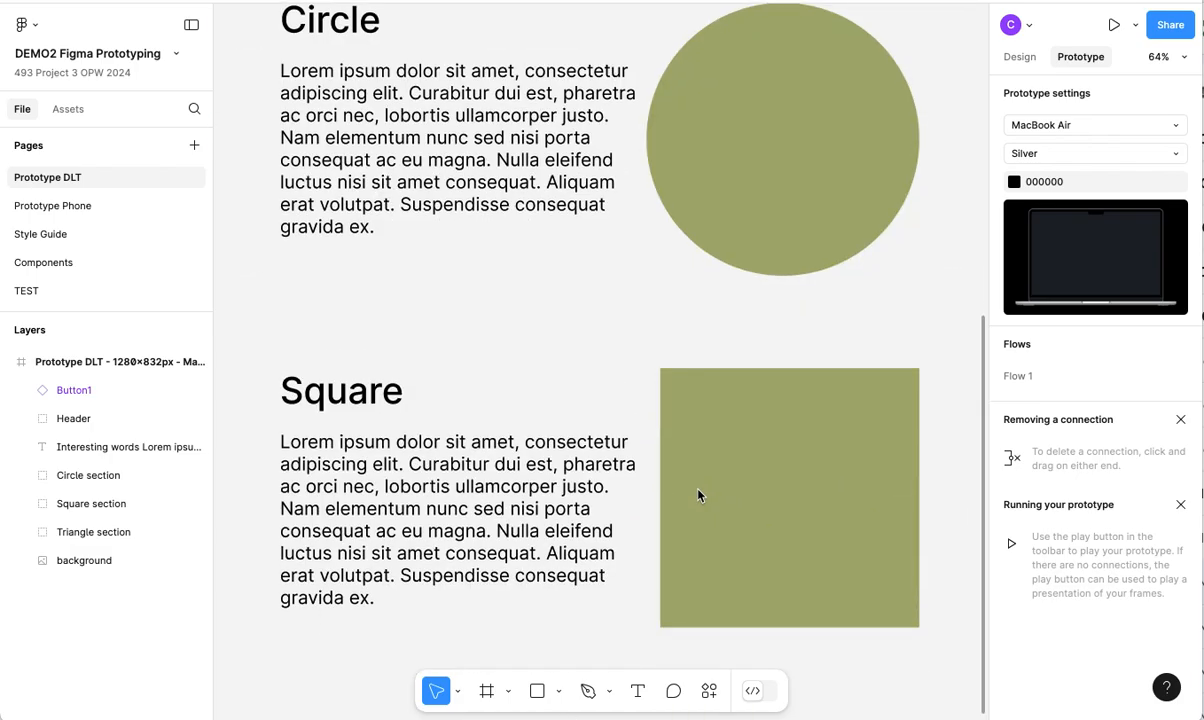
# - Connect the header's Circle link to the Circle text block as an on-click Scroll to interaction
pyautogui.scroll(7, 698, 495)
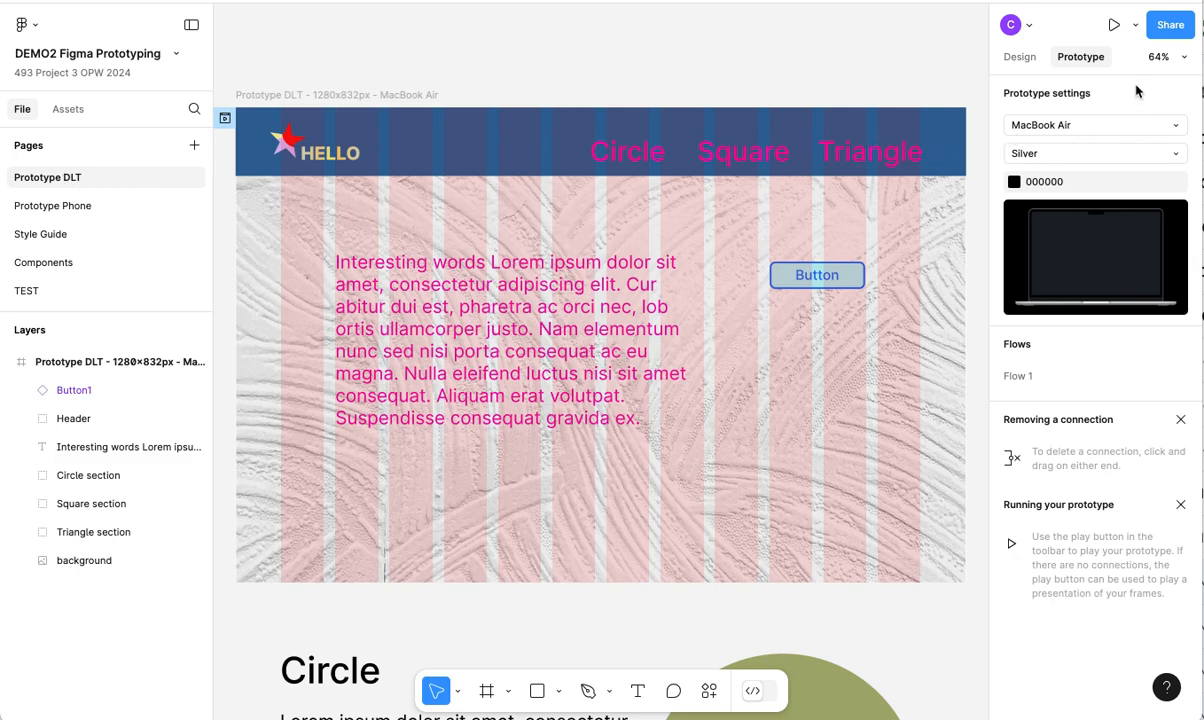
pyautogui.click(630, 157)
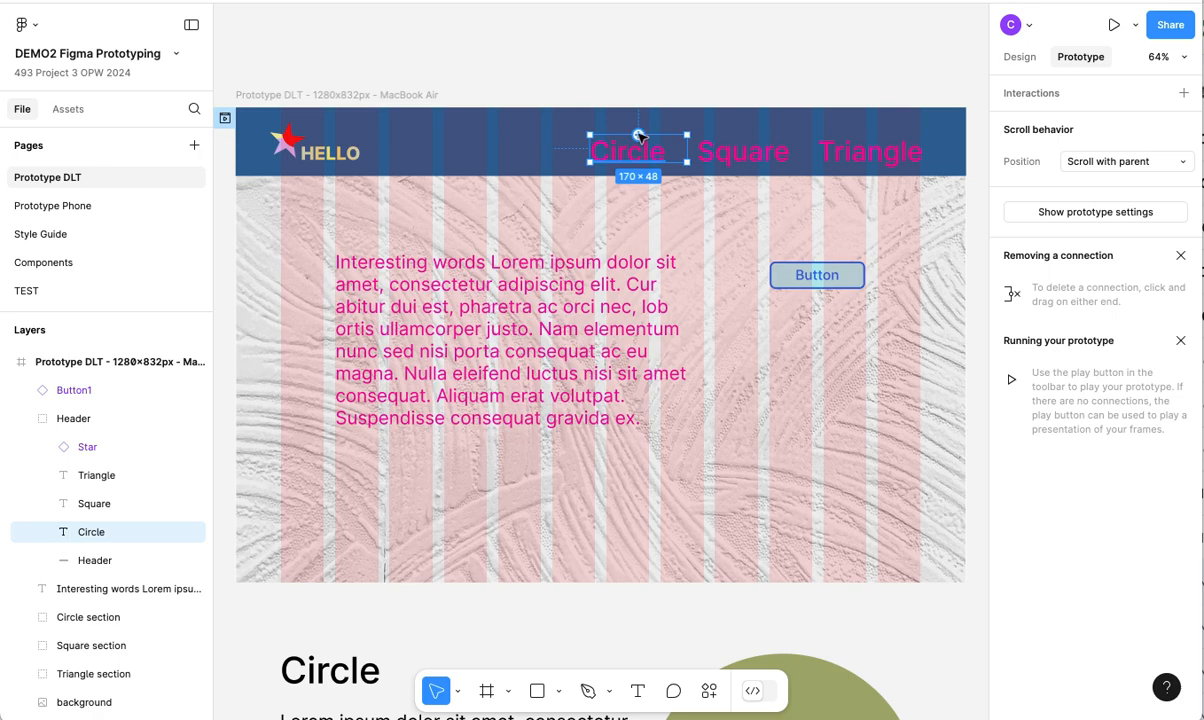
pyautogui.moveTo(639, 134); pyautogui.dragTo(332, 667)
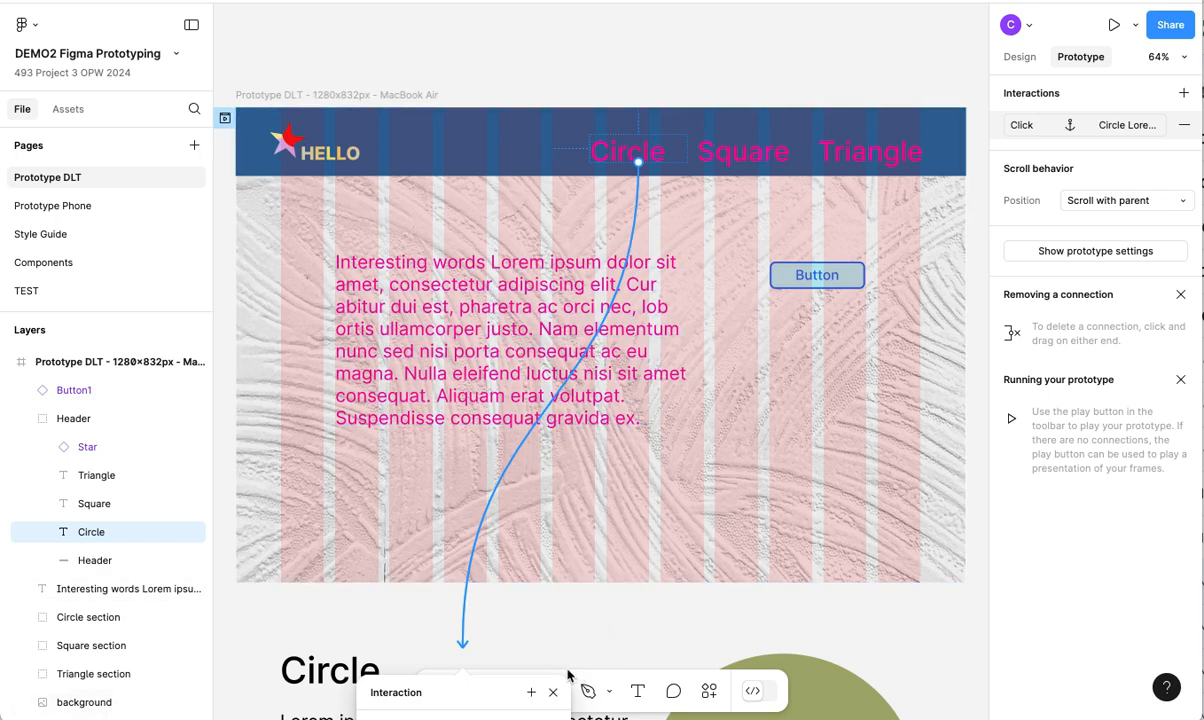
pyautogui.scroll(-5, 568, 675)
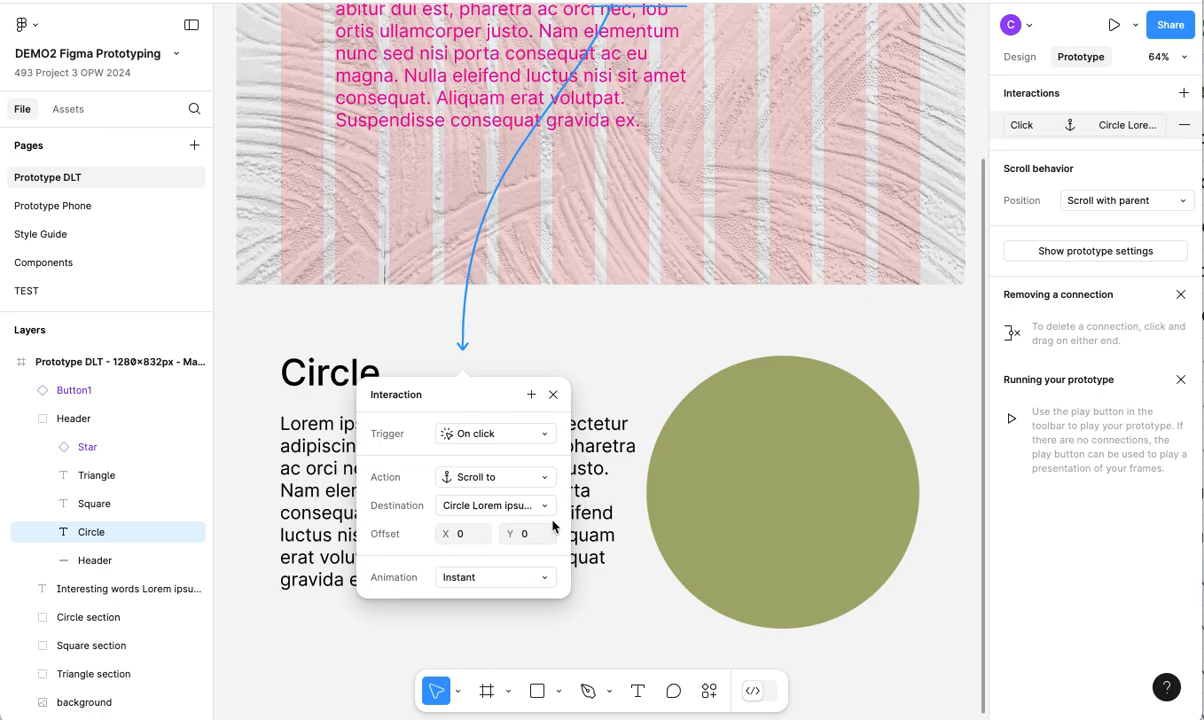
pyautogui.click(553, 394)
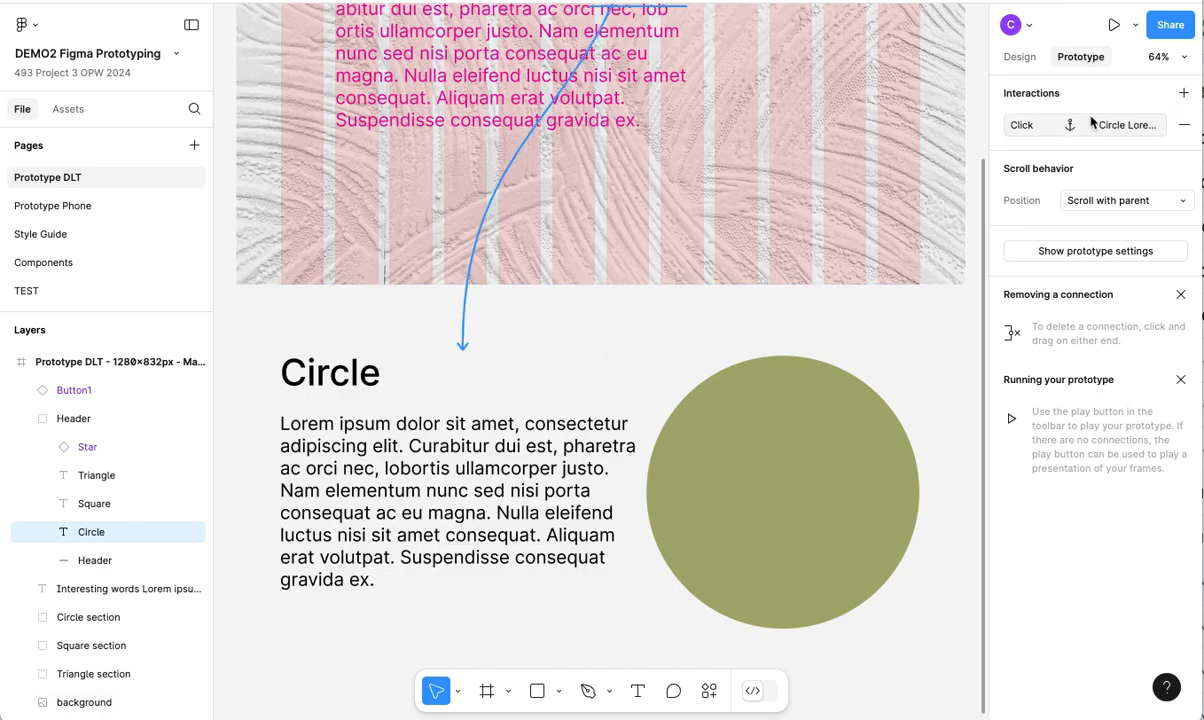
# - Run the prototype preview, test the Circle link's instant jump to its section, and return to the design file
pyautogui.click(1113, 28)
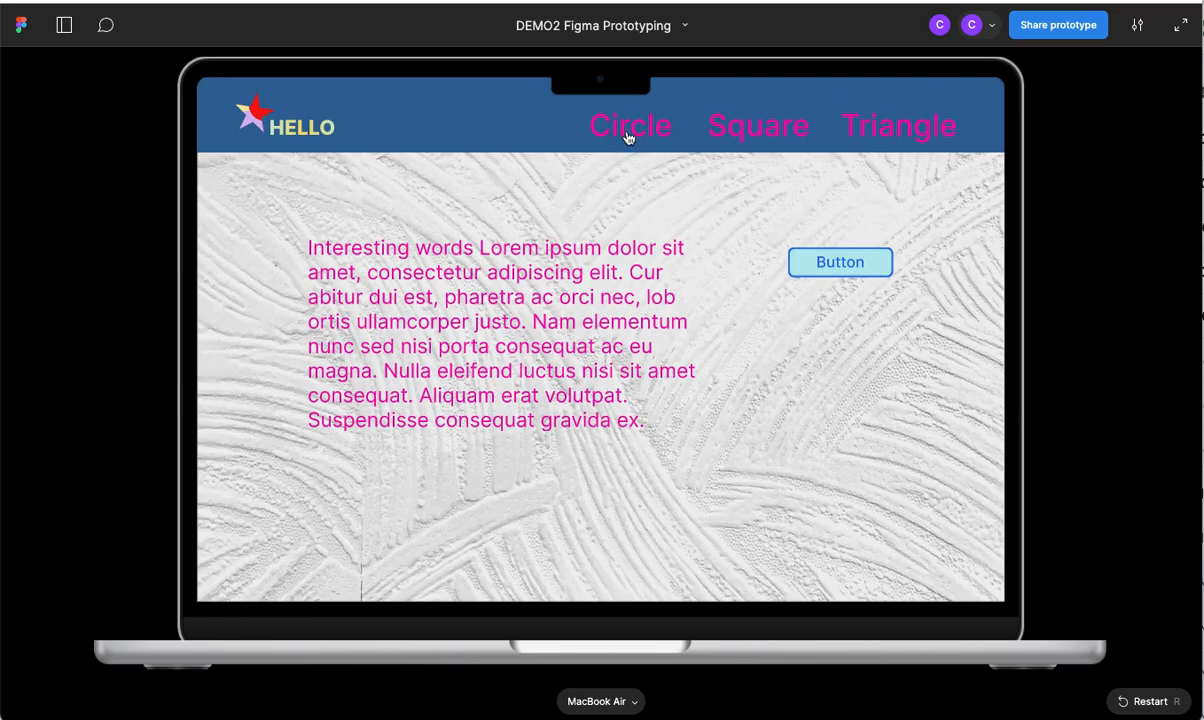
pyautogui.click(631, 130)
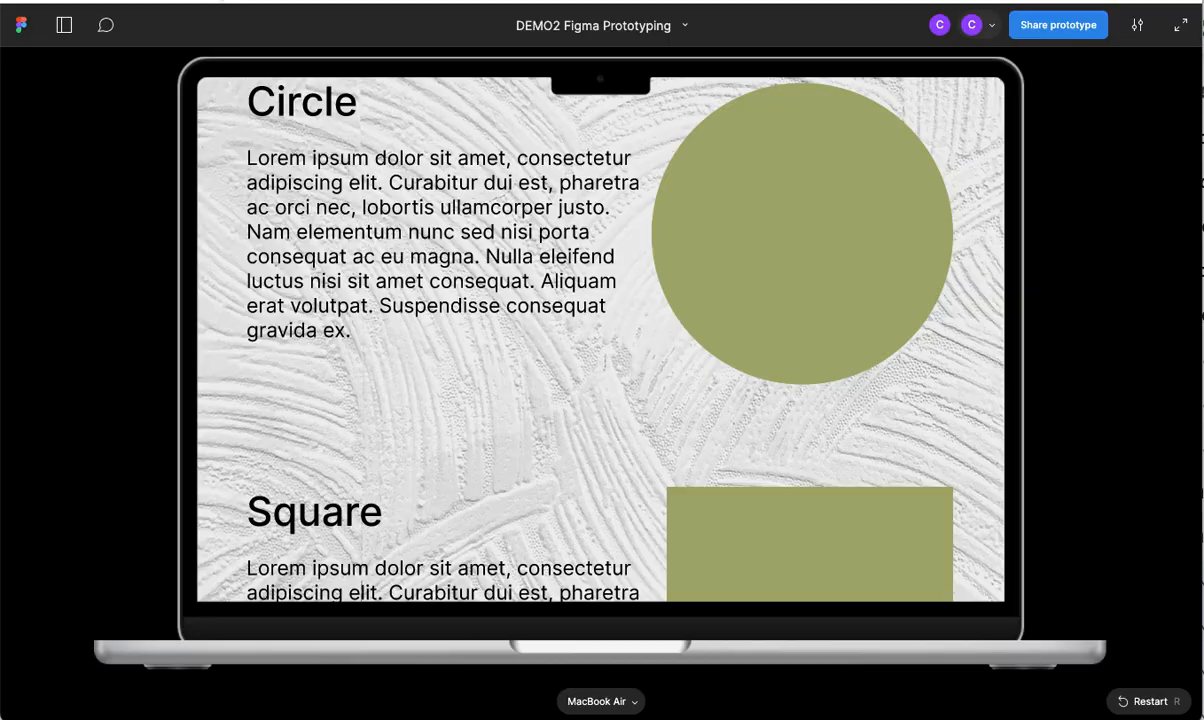
pyautogui.click(185, 2)
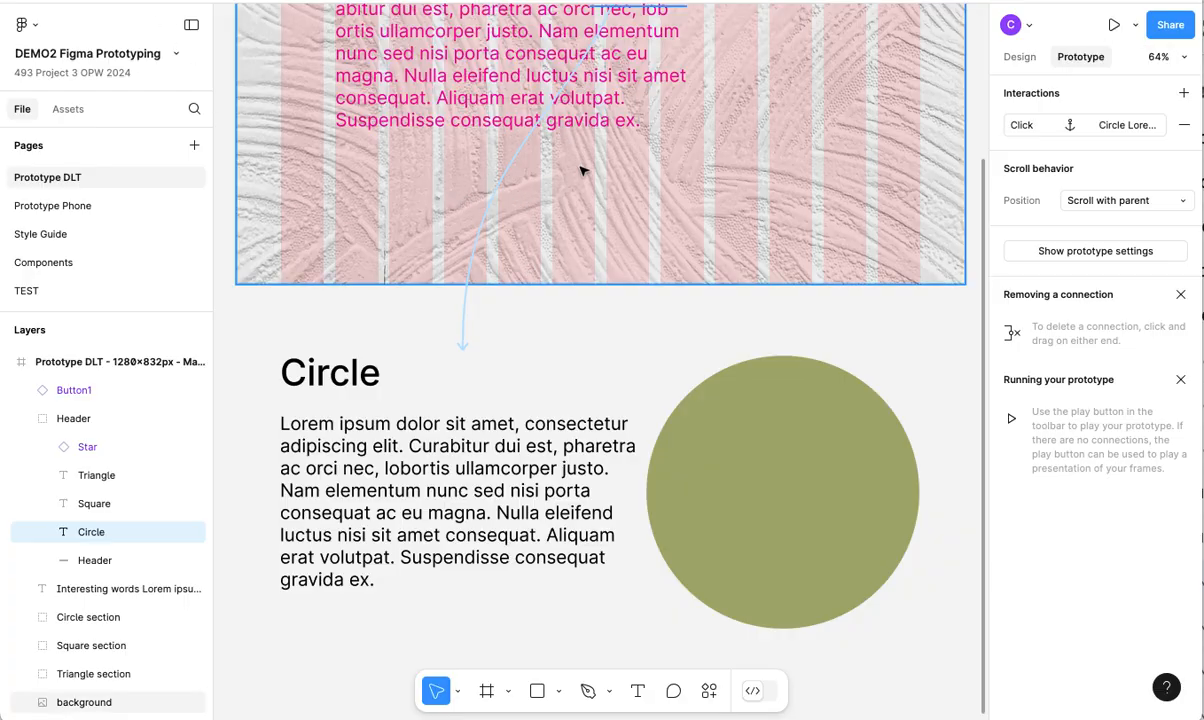
# - Set the Circle link's scroll interaction to Animate with a Linear curve
pyautogui.click(509, 170)
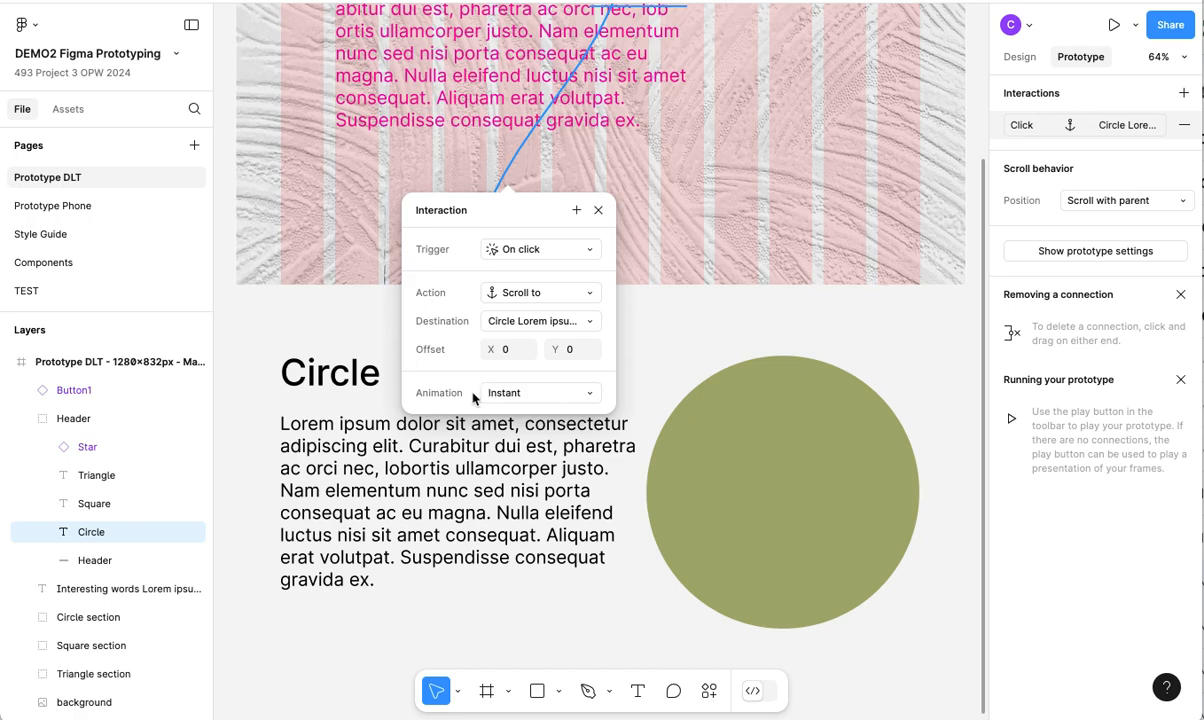
pyautogui.click(590, 395)
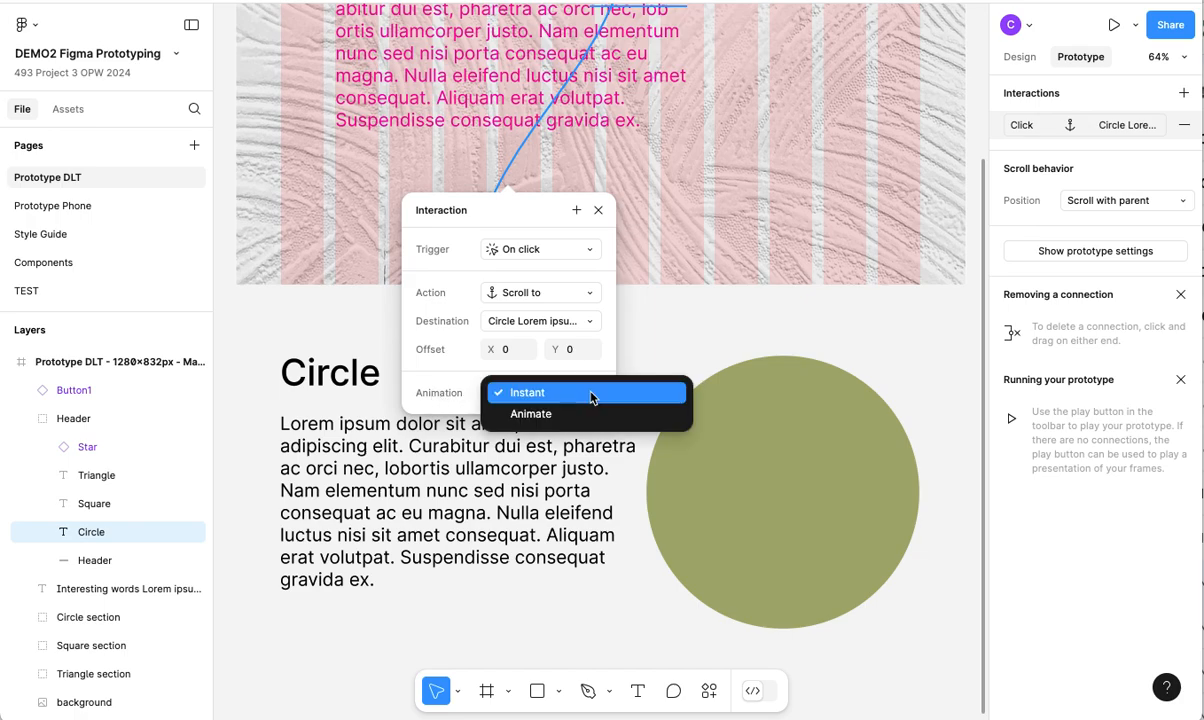
pyautogui.click(563, 414)
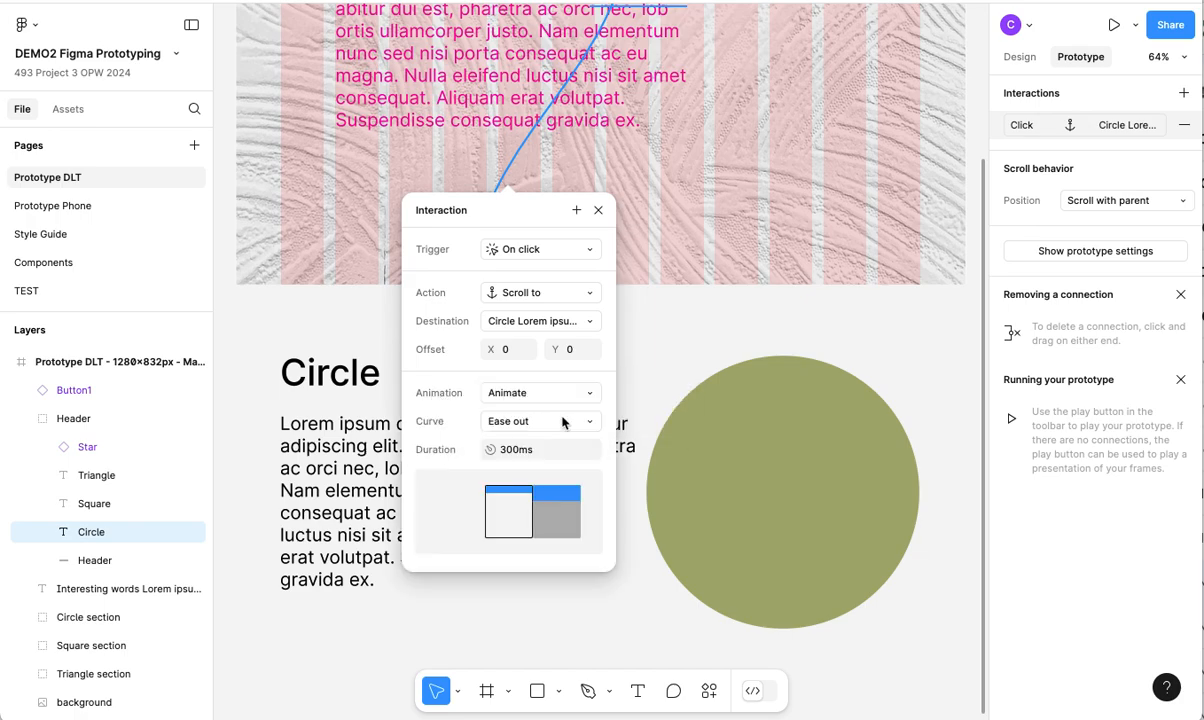
pyautogui.click(587, 423)
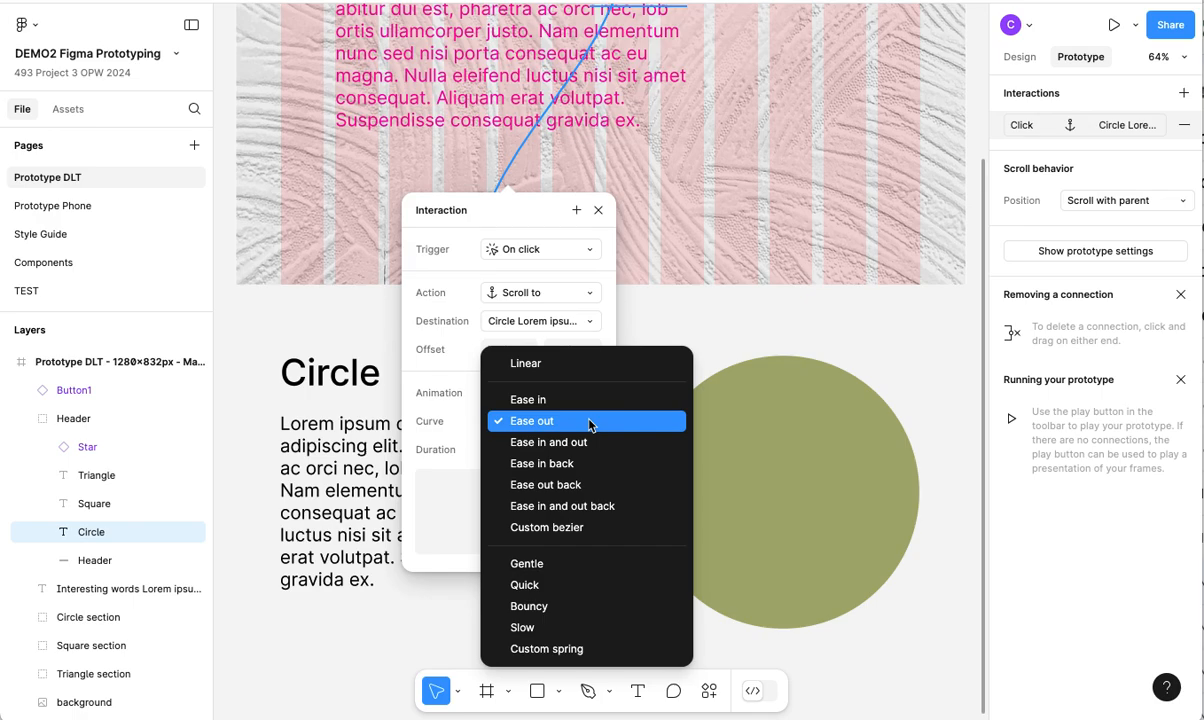
pyautogui.click(555, 362)
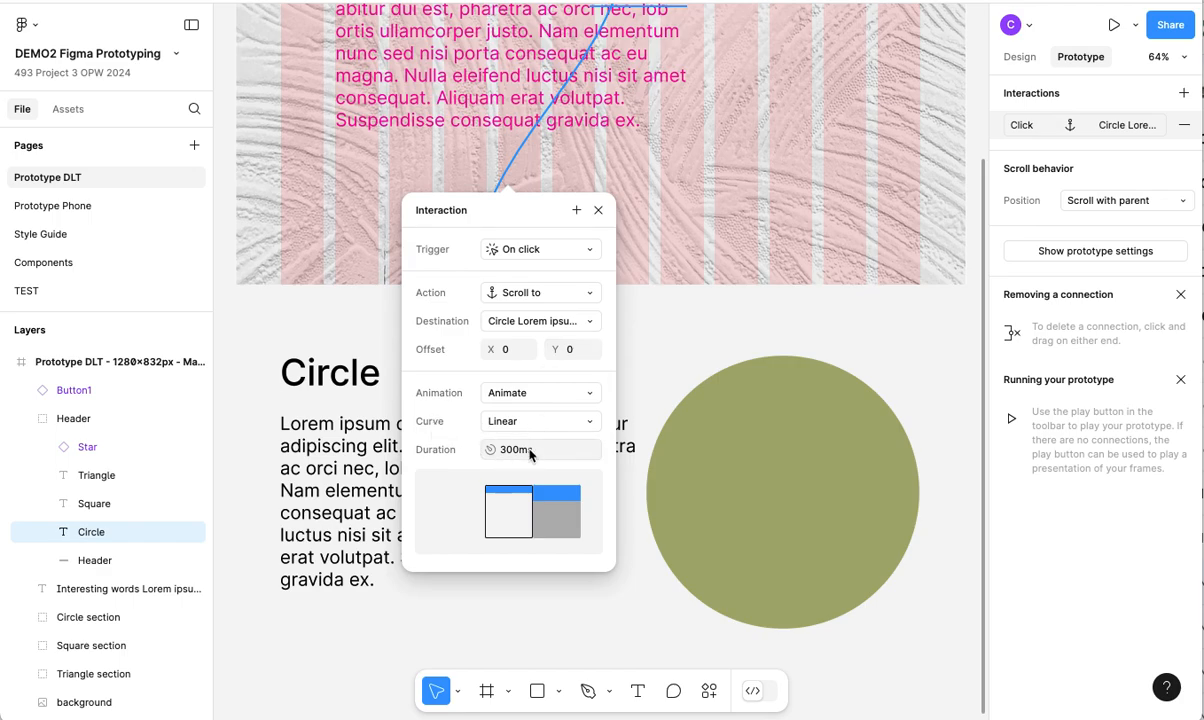
pyautogui.click(598, 210)
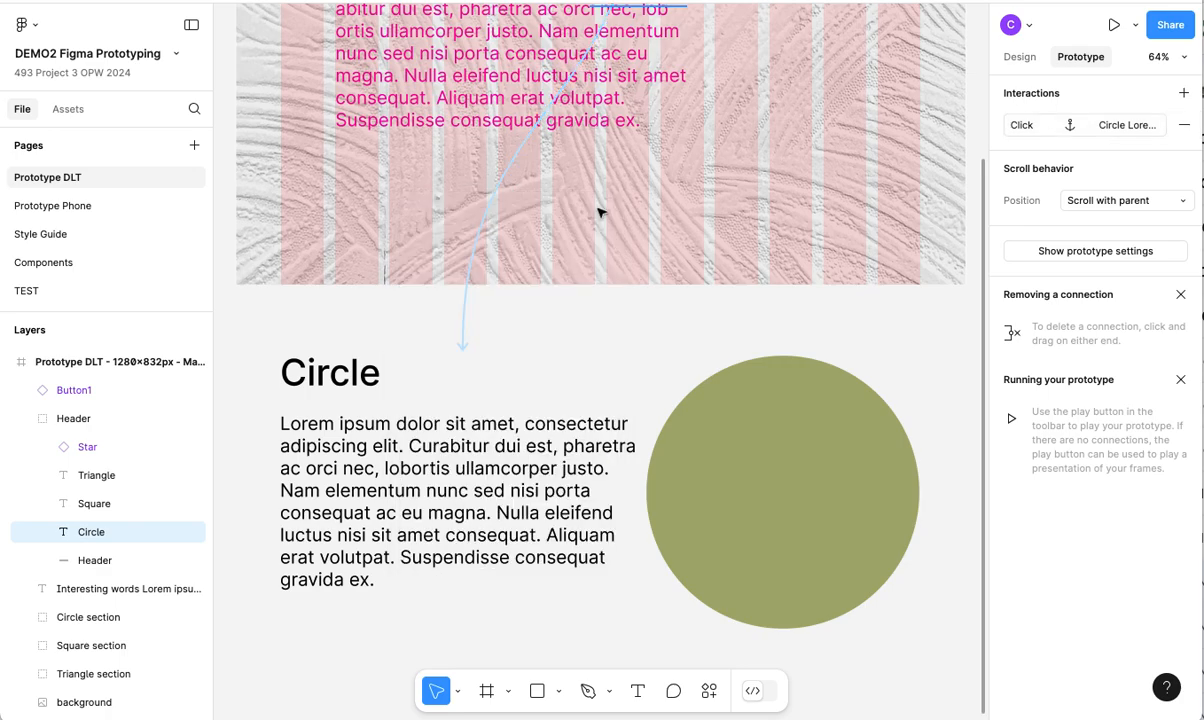
# - Preview the prototype, test the Circle link's animated scroll, and close the preview
pyautogui.click(1112, 27)
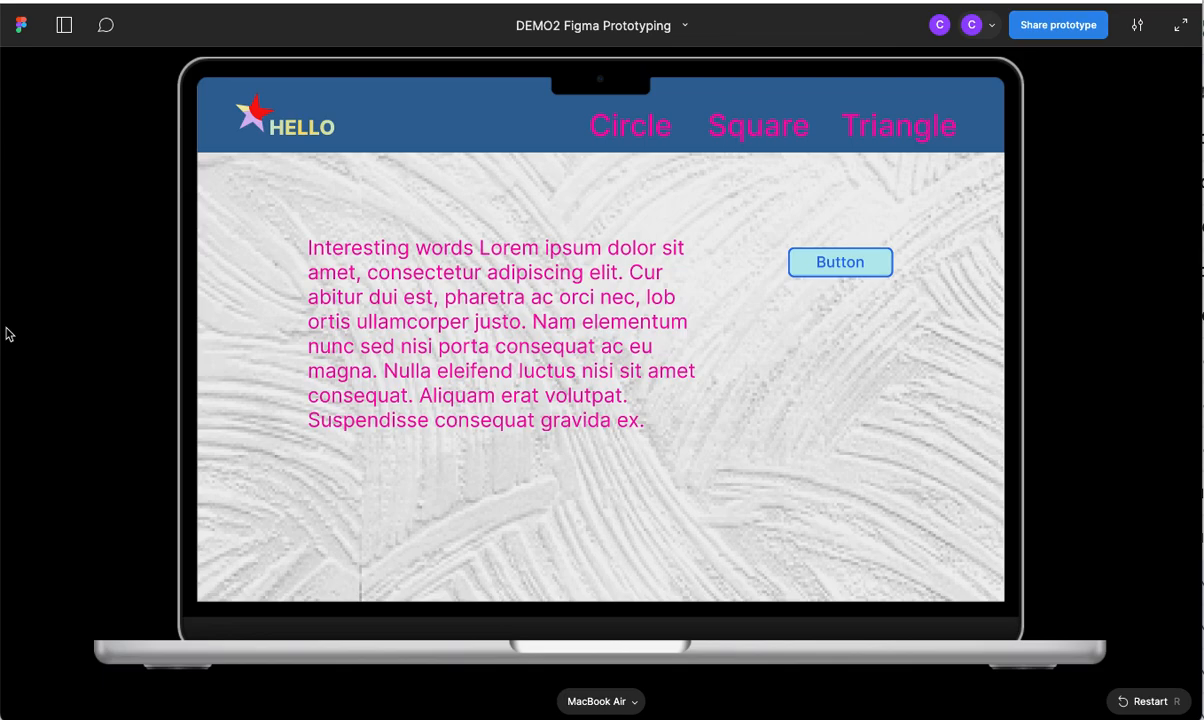
pyautogui.click(626, 130)
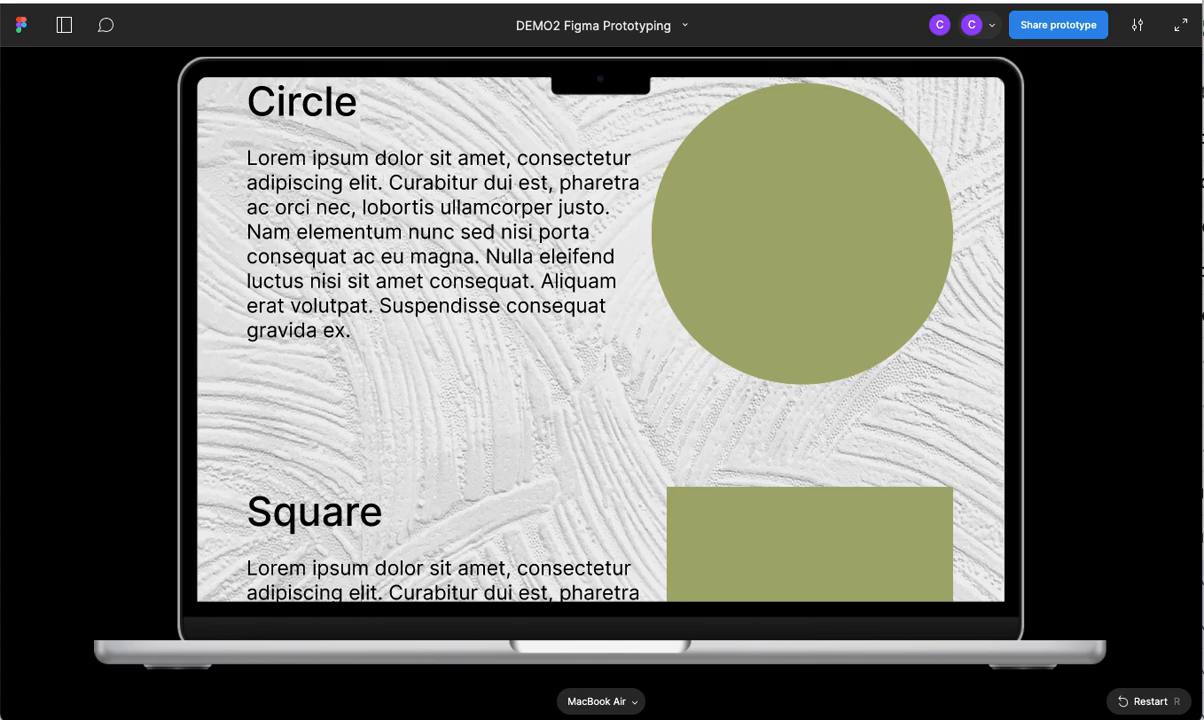
pyautogui.press('super+w')
# - Set the scroll position of the whole Header group to Fixed (stay in place)
pyautogui.scroll(3, 779, 277)
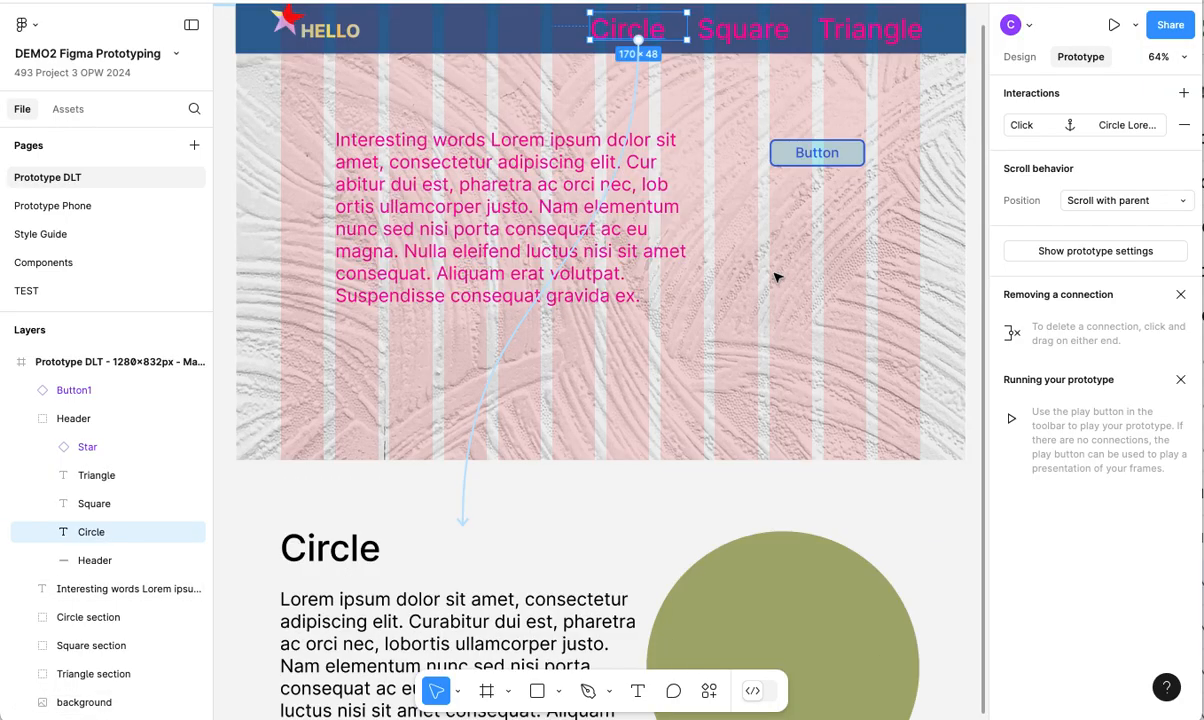
pyautogui.click(440, 148)
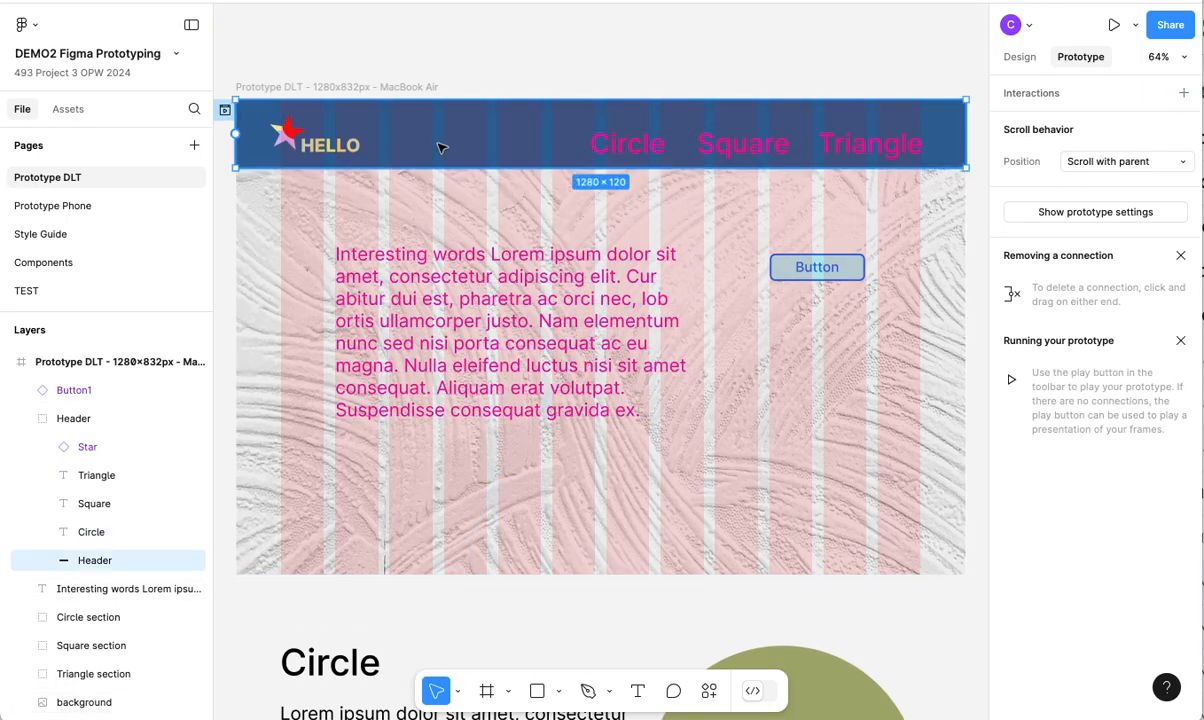
pyautogui.click(78, 420)
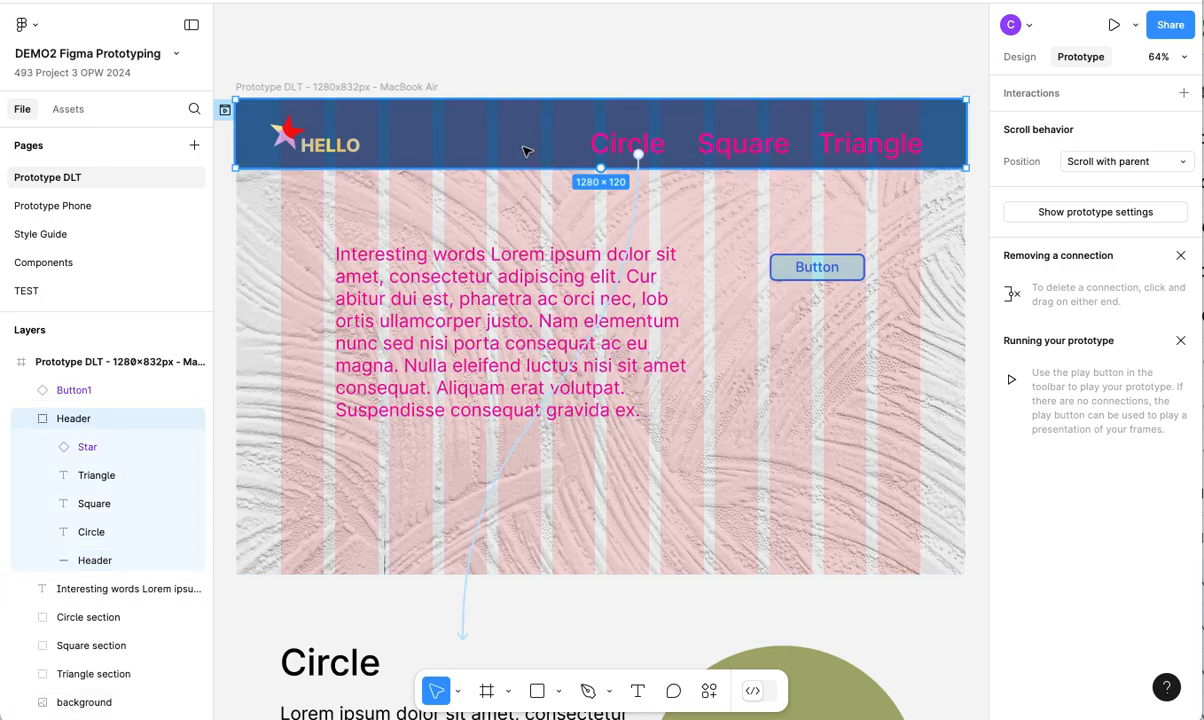
pyautogui.click(1181, 166)
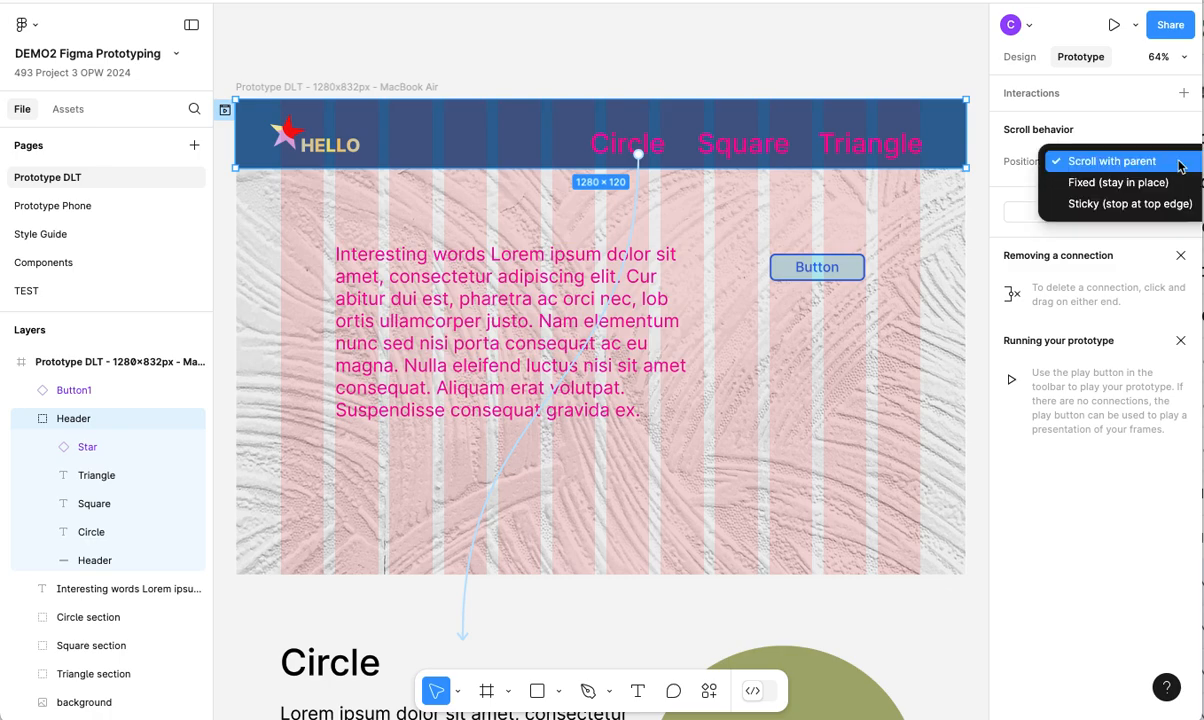
pyautogui.click(1117, 182)
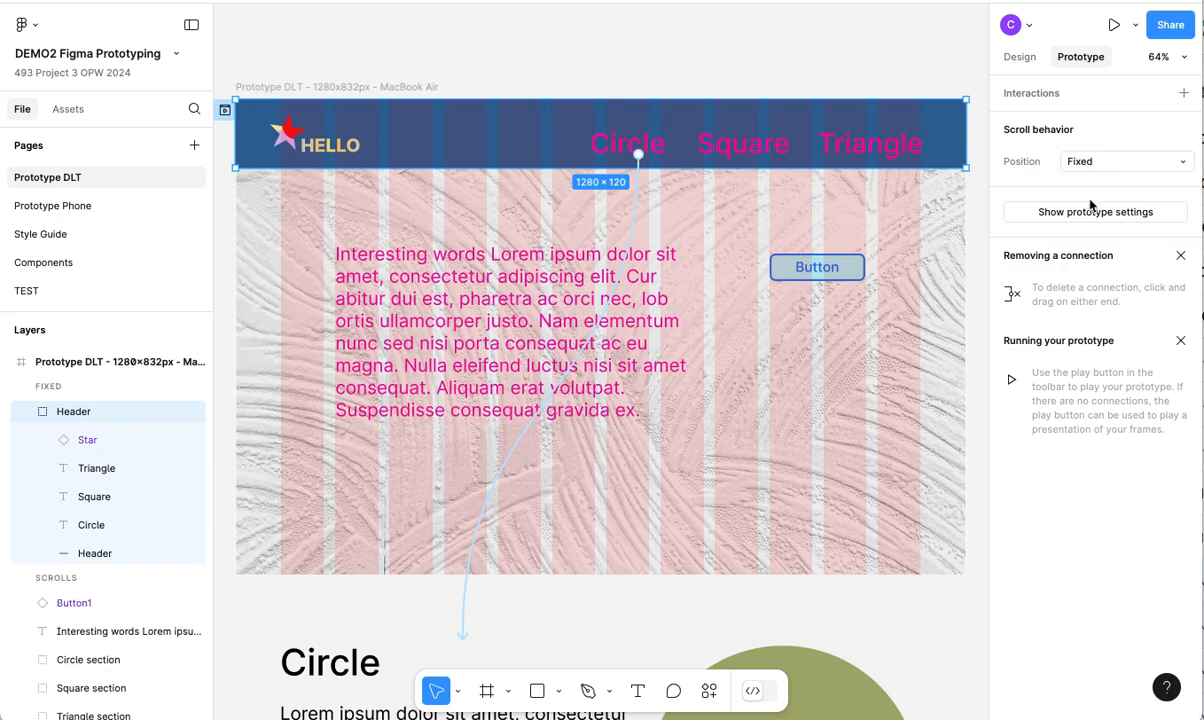
# - Preview the page scrolling under the fixed header, test the Circle link, and return to the design file
pyautogui.click(1113, 24)
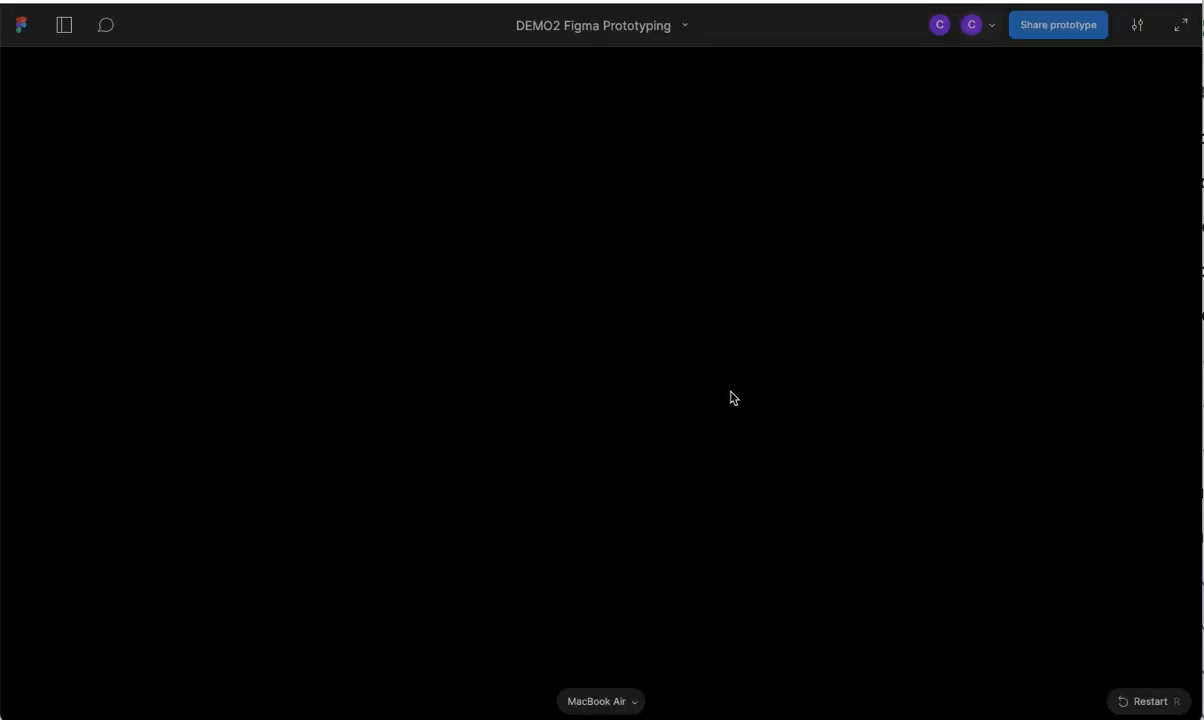
pyautogui.scroll(-10, 693, 244)
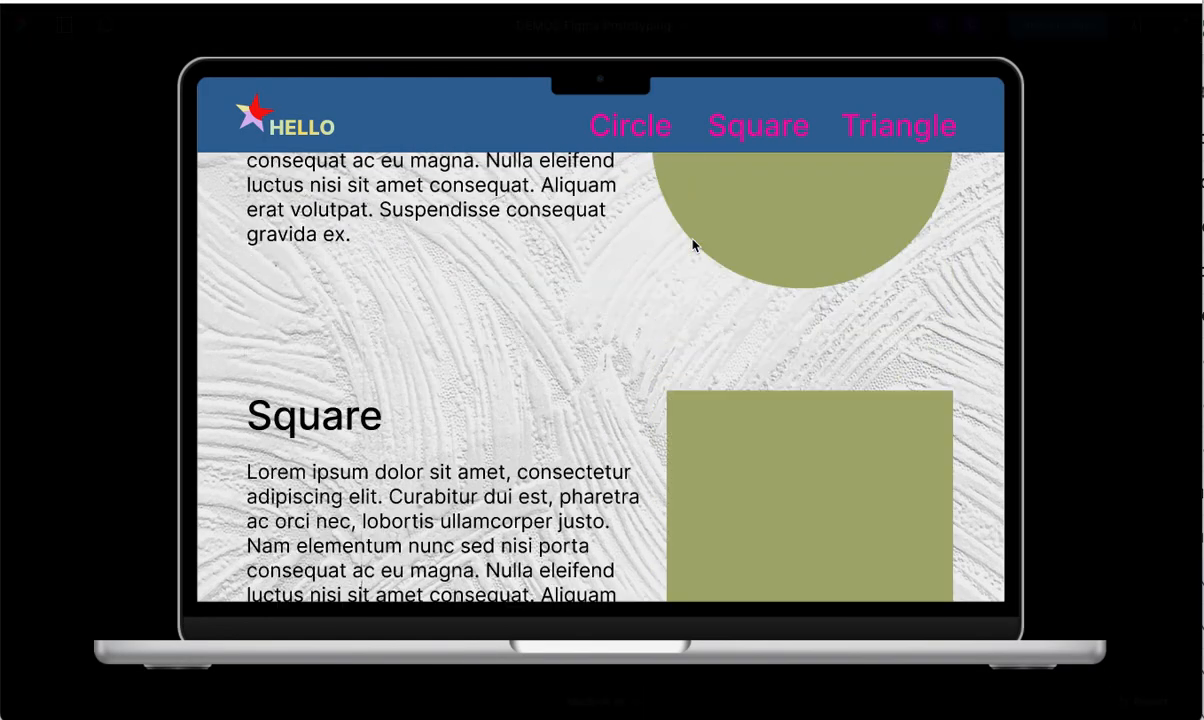
pyautogui.scroll(10, 693, 244)
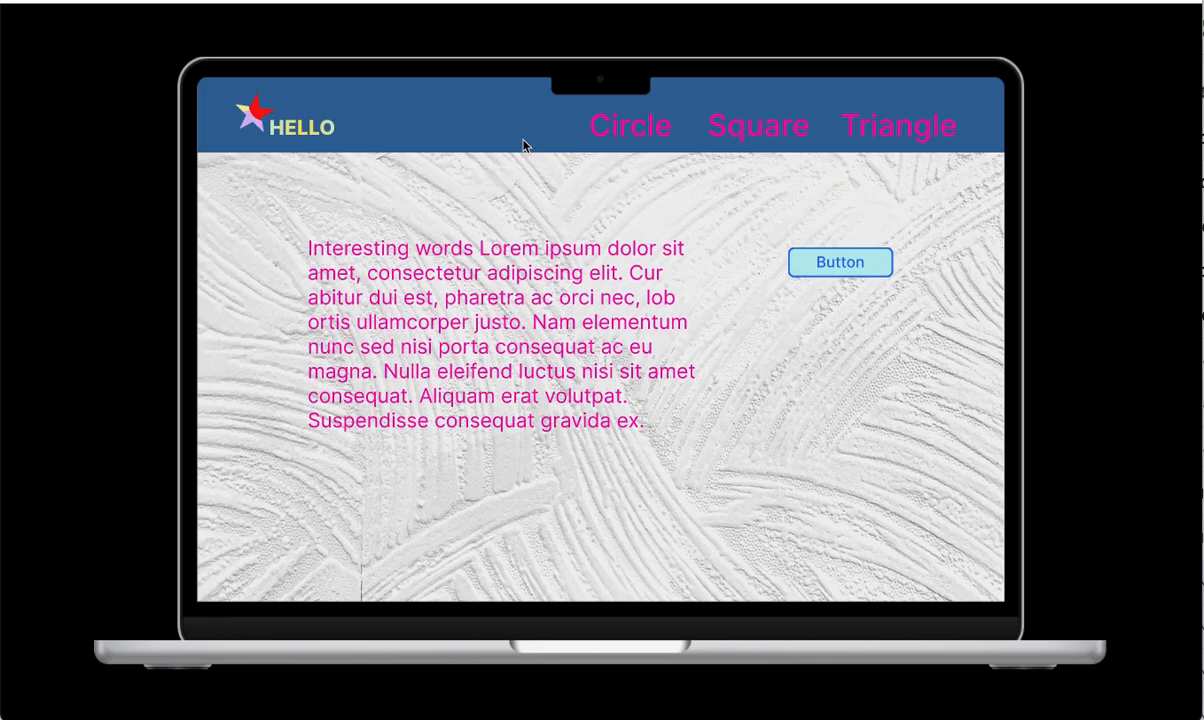
pyautogui.click(631, 136)
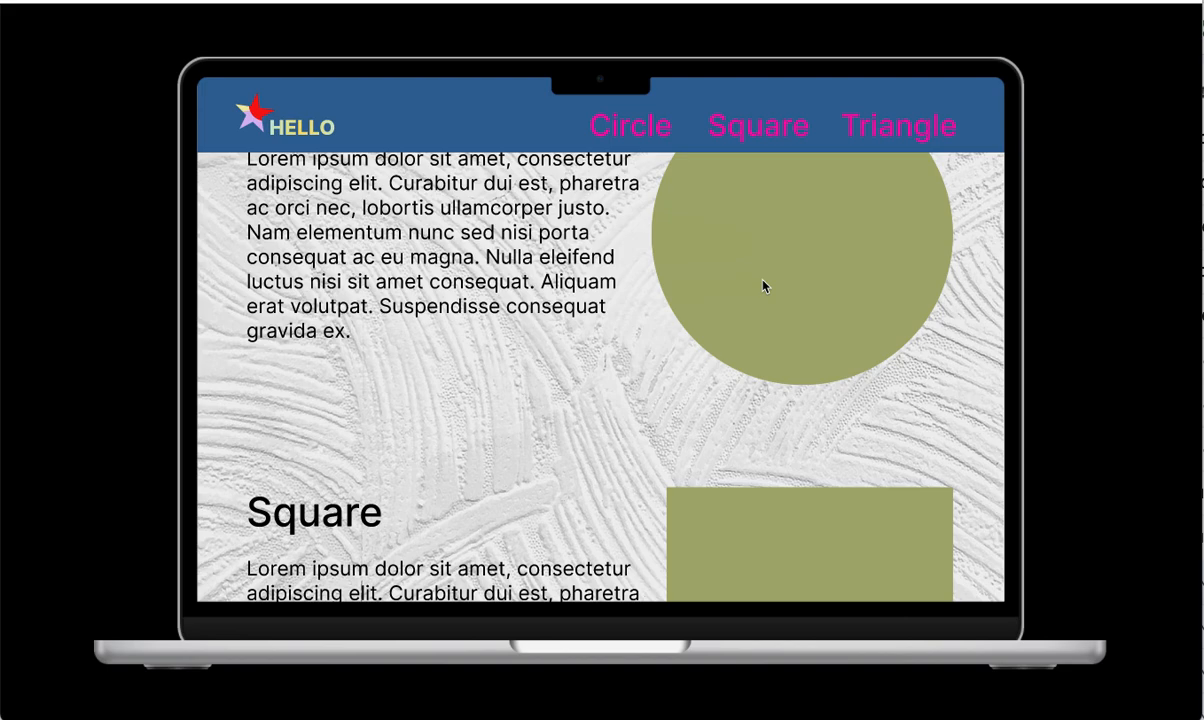
pyautogui.click(158, 1)
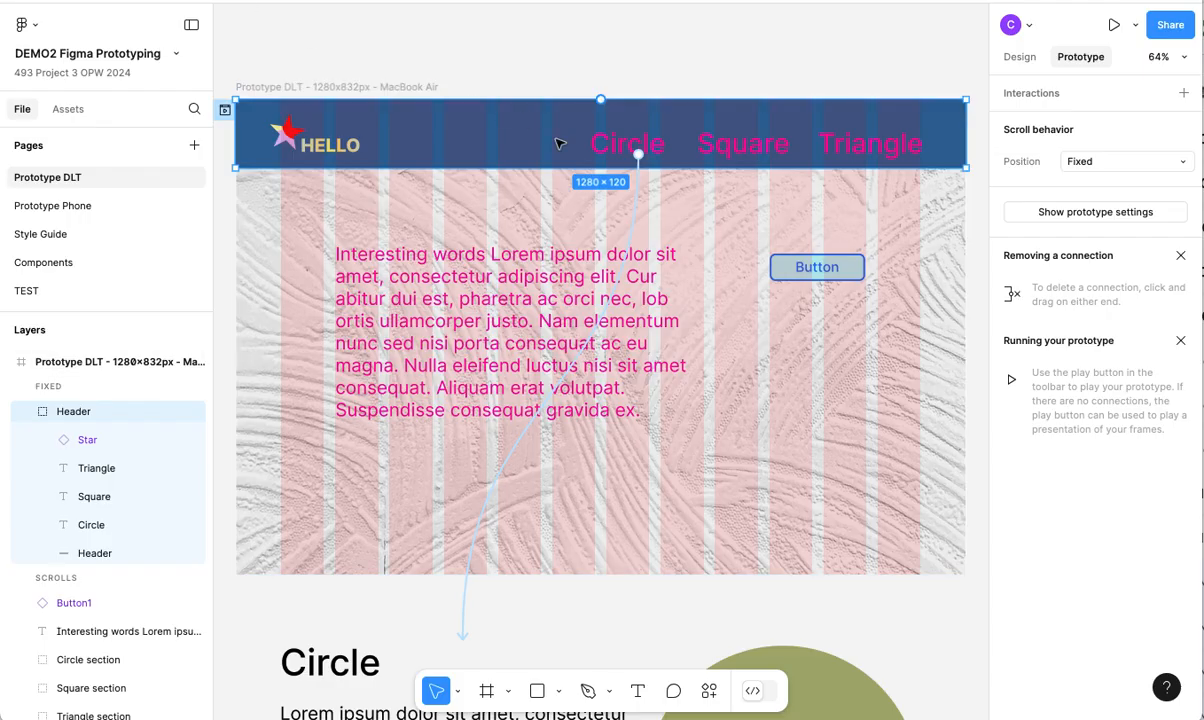
# - Set the Y offset of the Circle link's scroll interaction to -120
pyautogui.click(506, 467)
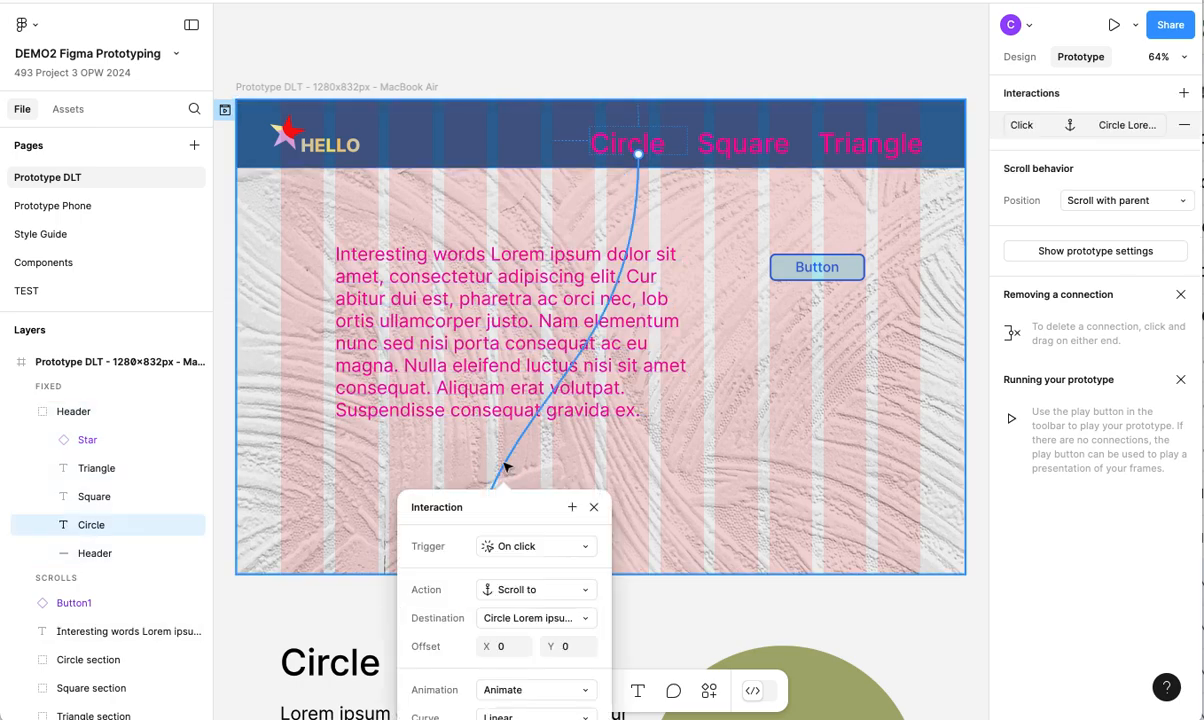
pyautogui.scroll(-4, 640, 600)
pyautogui.scroll(-2, 648, 616)
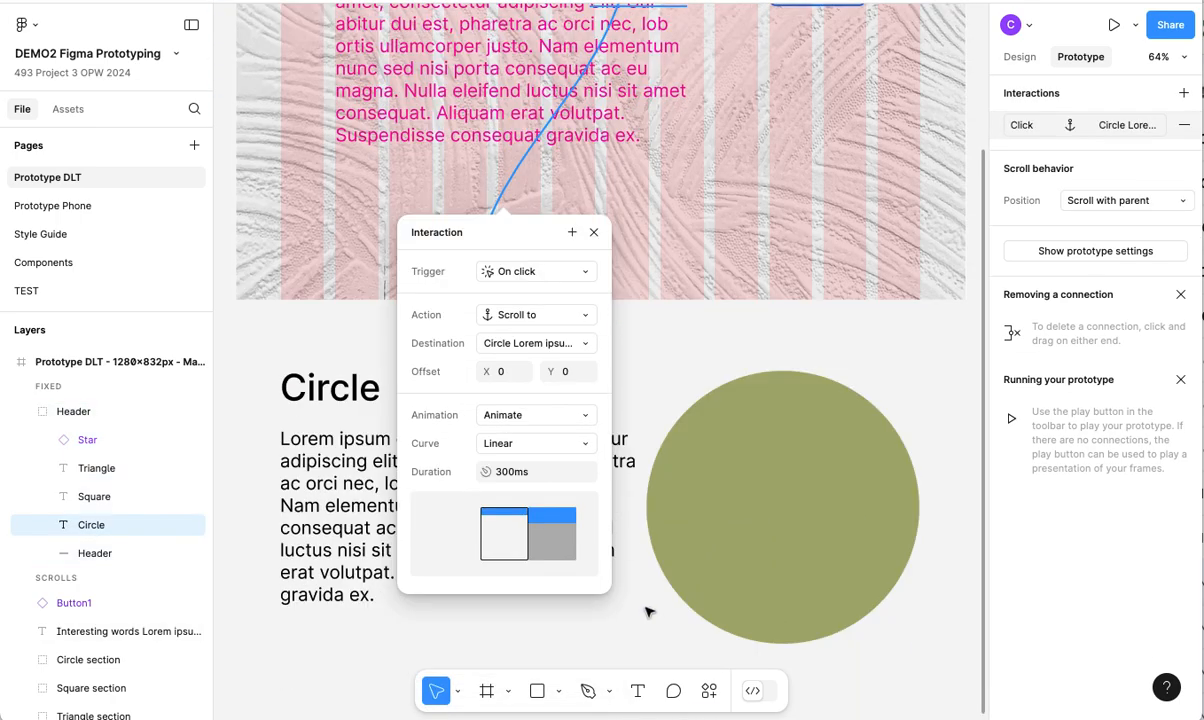
pyautogui.click(552, 371)
pyautogui.click(594, 232)
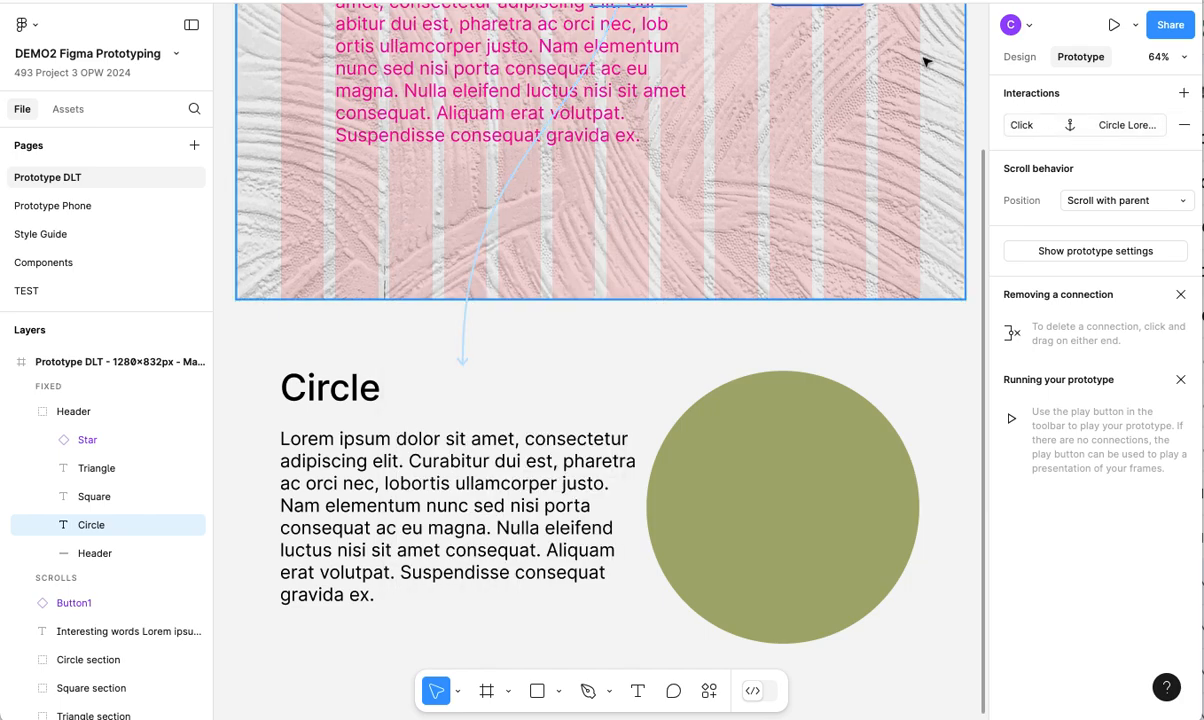
# - Reload the prototype preview and check where the Circle link stops below the header with the new offset
pyautogui.click(1113, 24)
pyautogui.press('super+r')
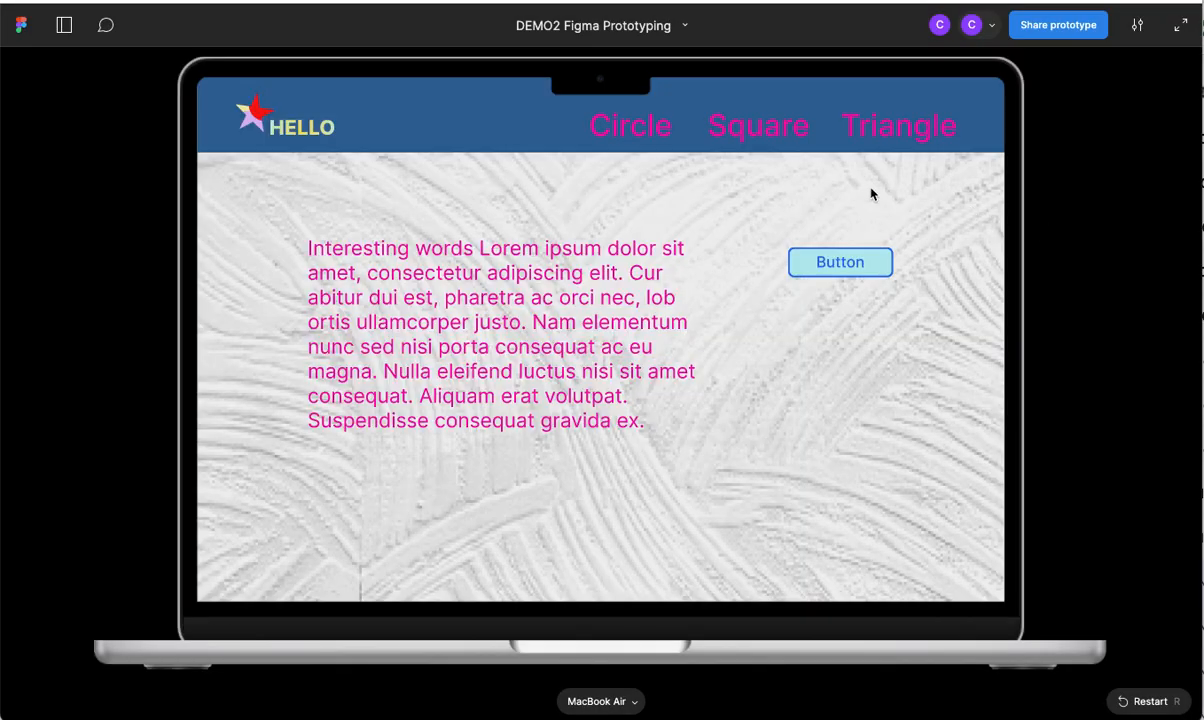
pyautogui.click(633, 136)
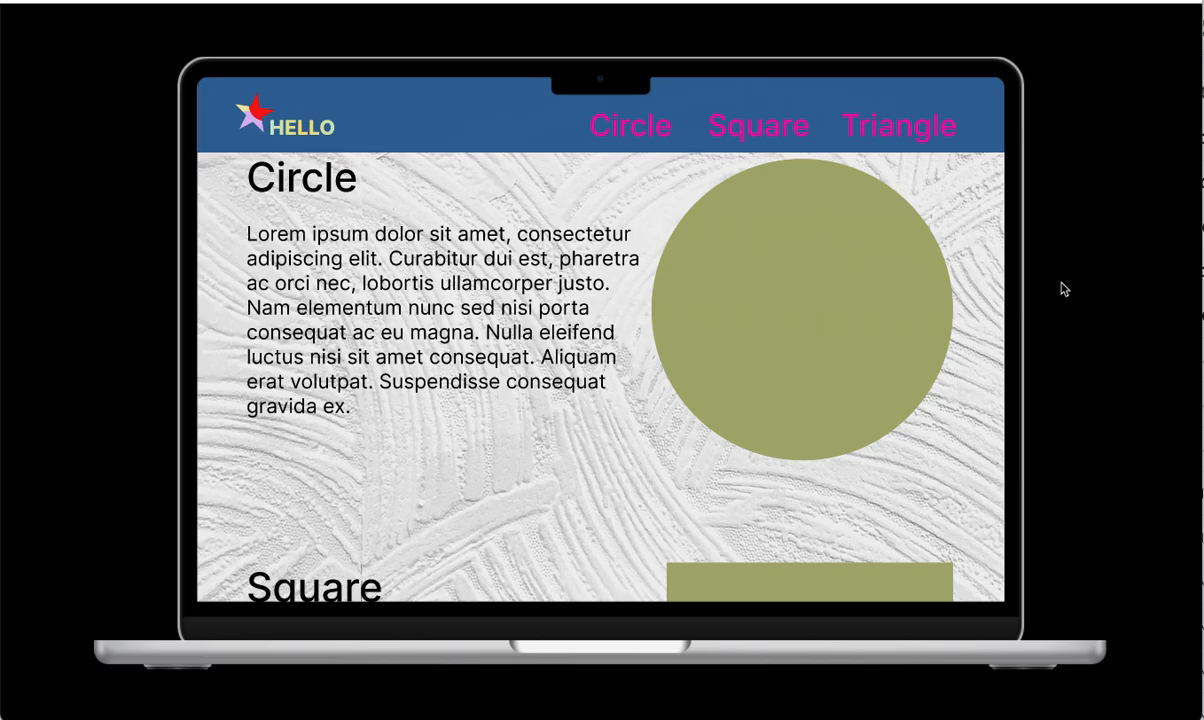
pyautogui.hotkey('ctrl', 'Tab')
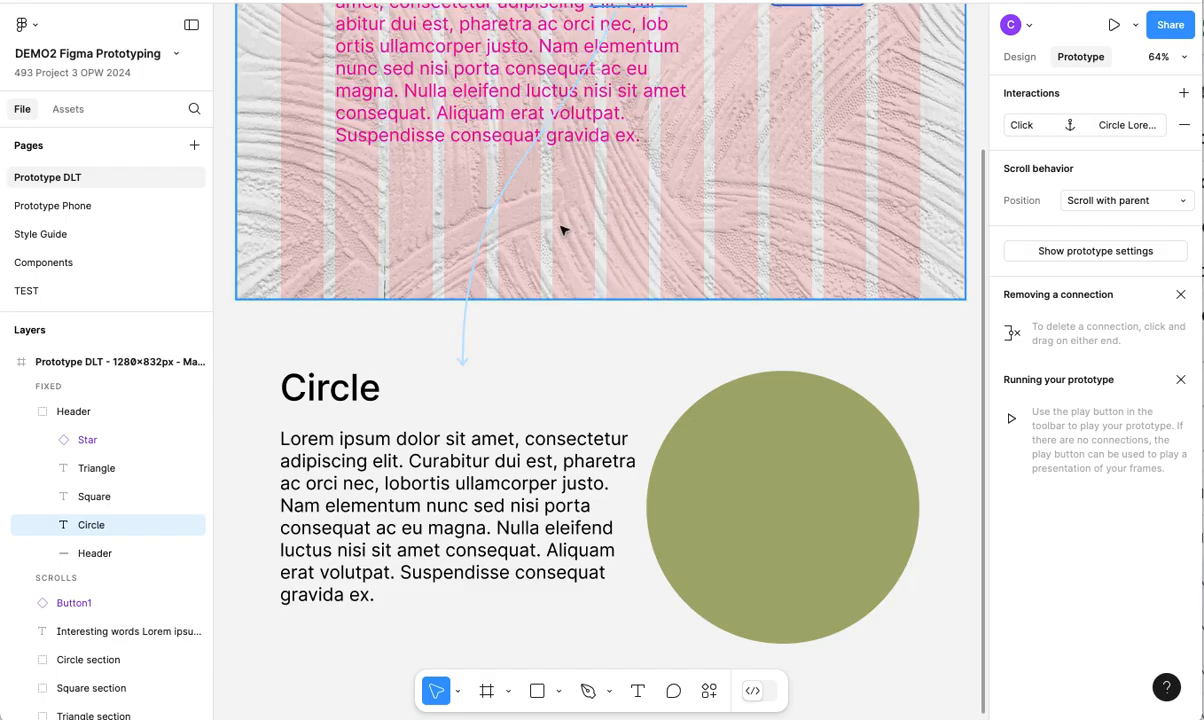
# - Increase the Circle scroll interaction's upward offset by another 20, making the Y offset -140
pyautogui.click(498, 208)
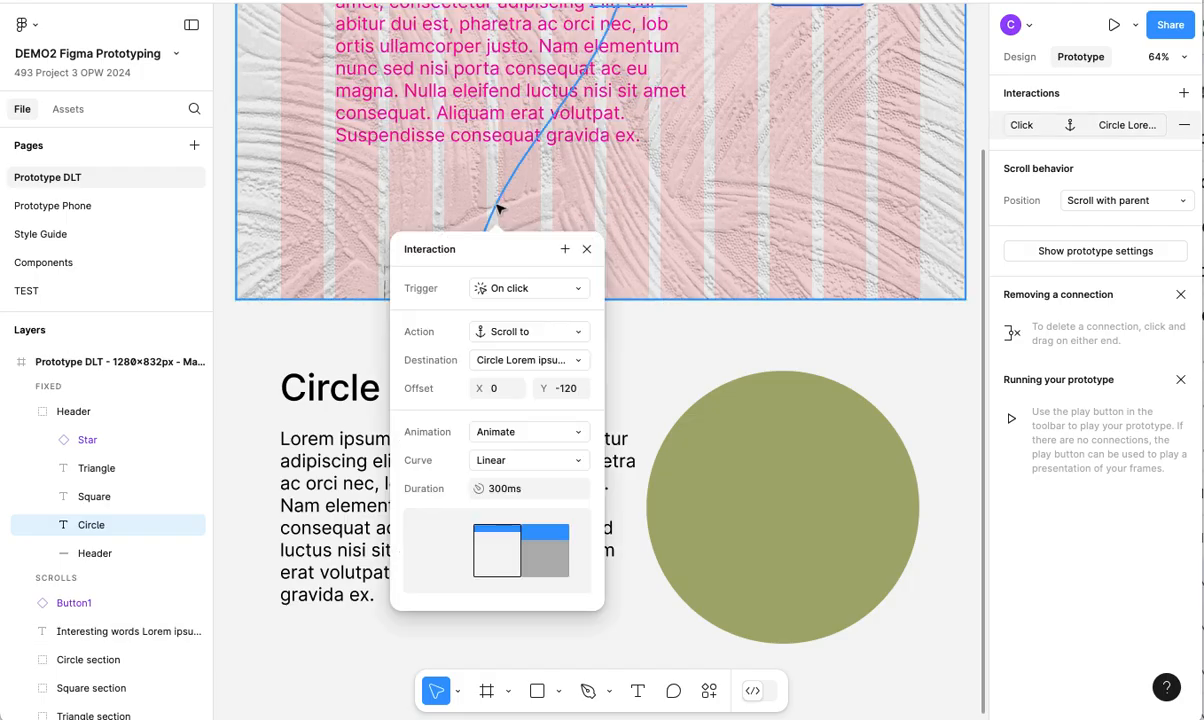
pyautogui.click(560, 388)
pyautogui.click(562, 388)
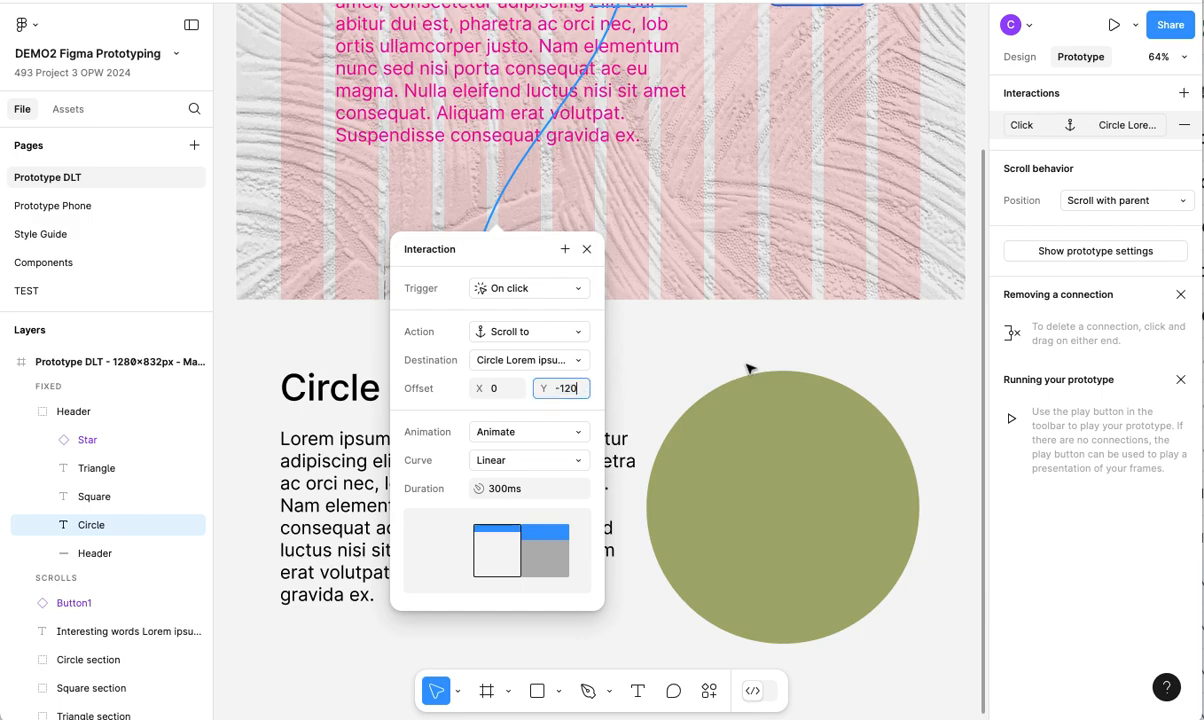
pyautogui.write('-20')
pyautogui.press('Tab')
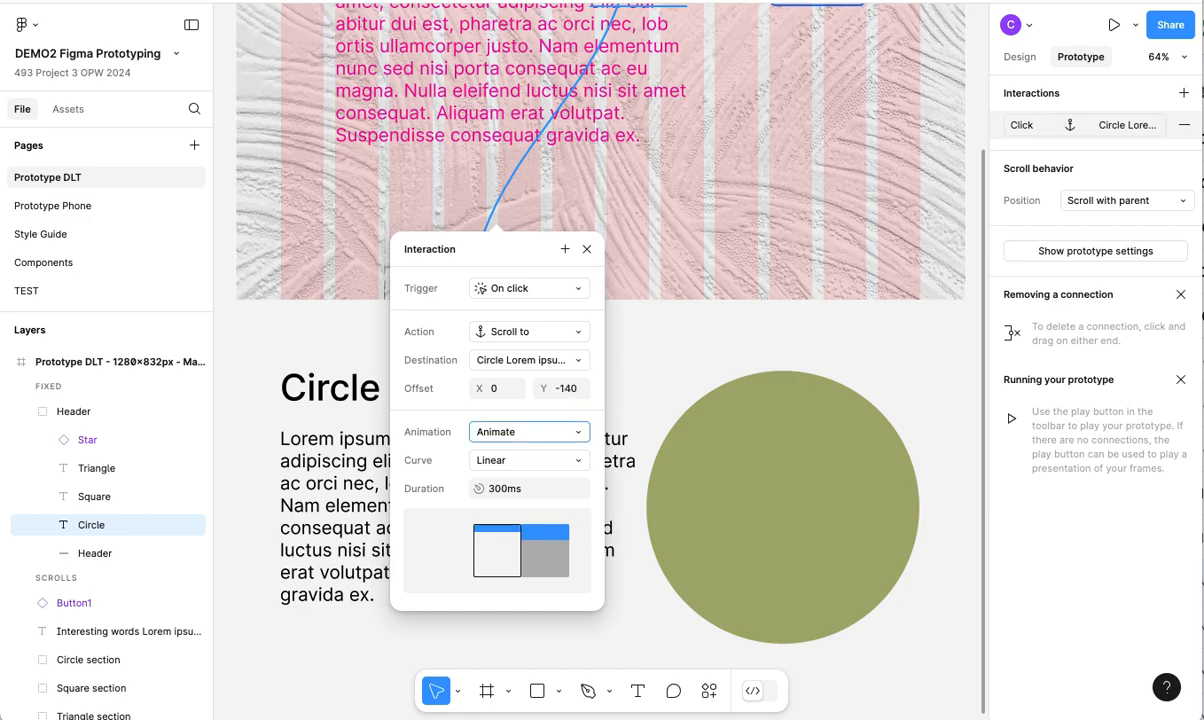
# - Preview the prototype, test where the Circle header link stops with its new offset, and return to the design file
pyautogui.click(587, 249)
pyautogui.click(1114, 24)
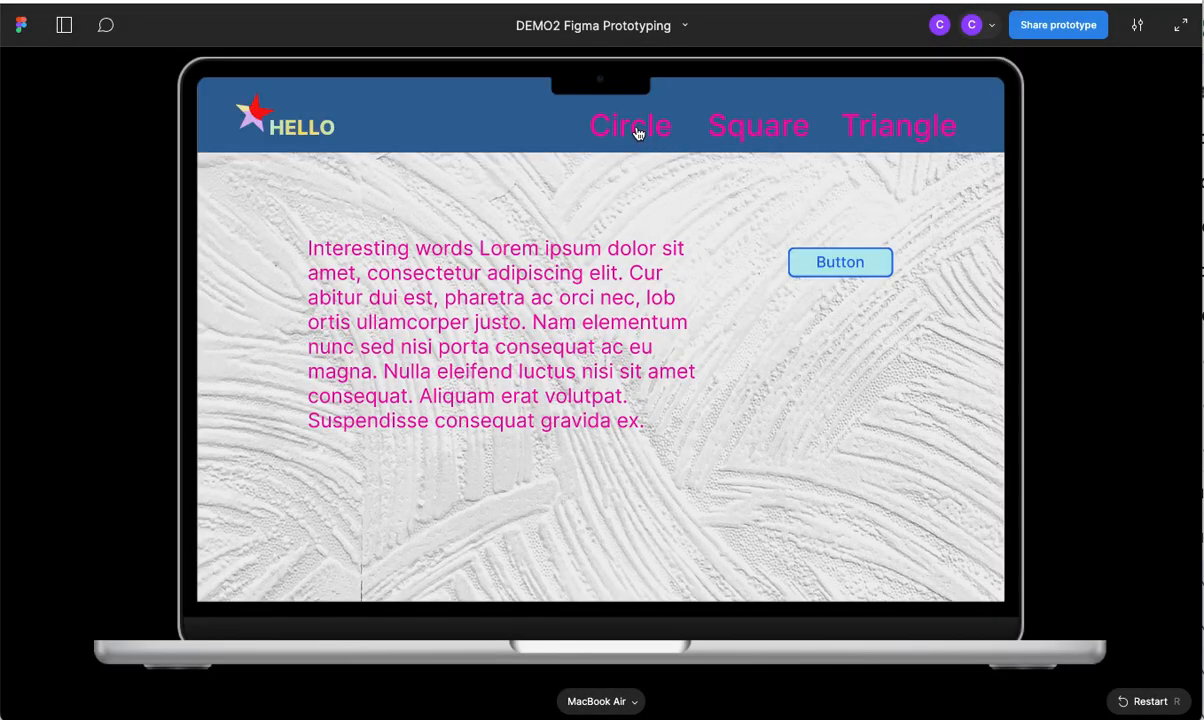
pyautogui.click(620, 133)
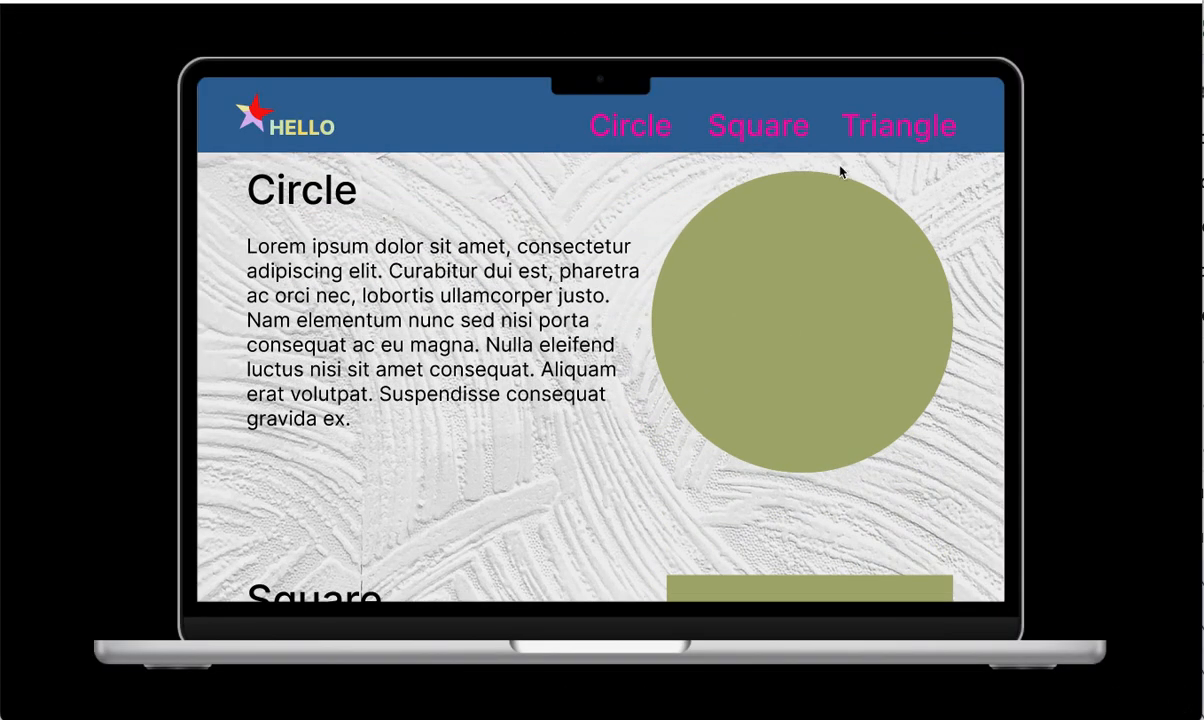
pyautogui.press('super+w')
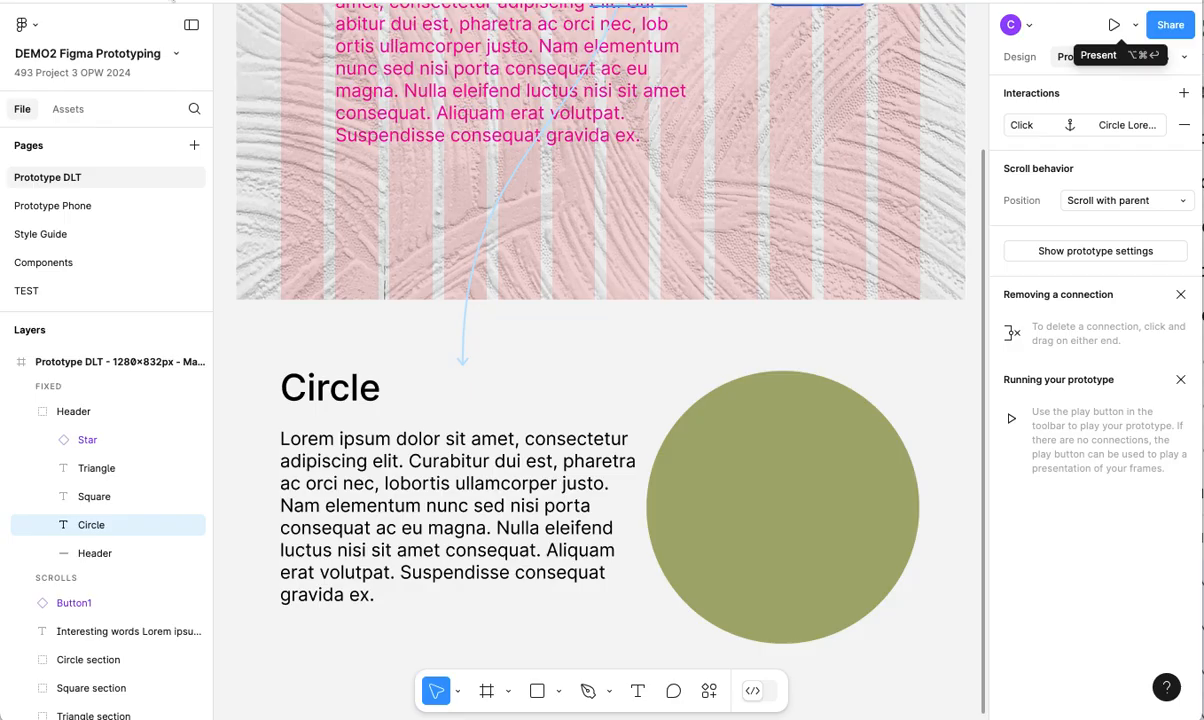
# - Connect the header's Square link to the Square text block with an on-click Scroll to interaction
pyautogui.scroll(3, 728, 255)
pyautogui.click(740, 110)
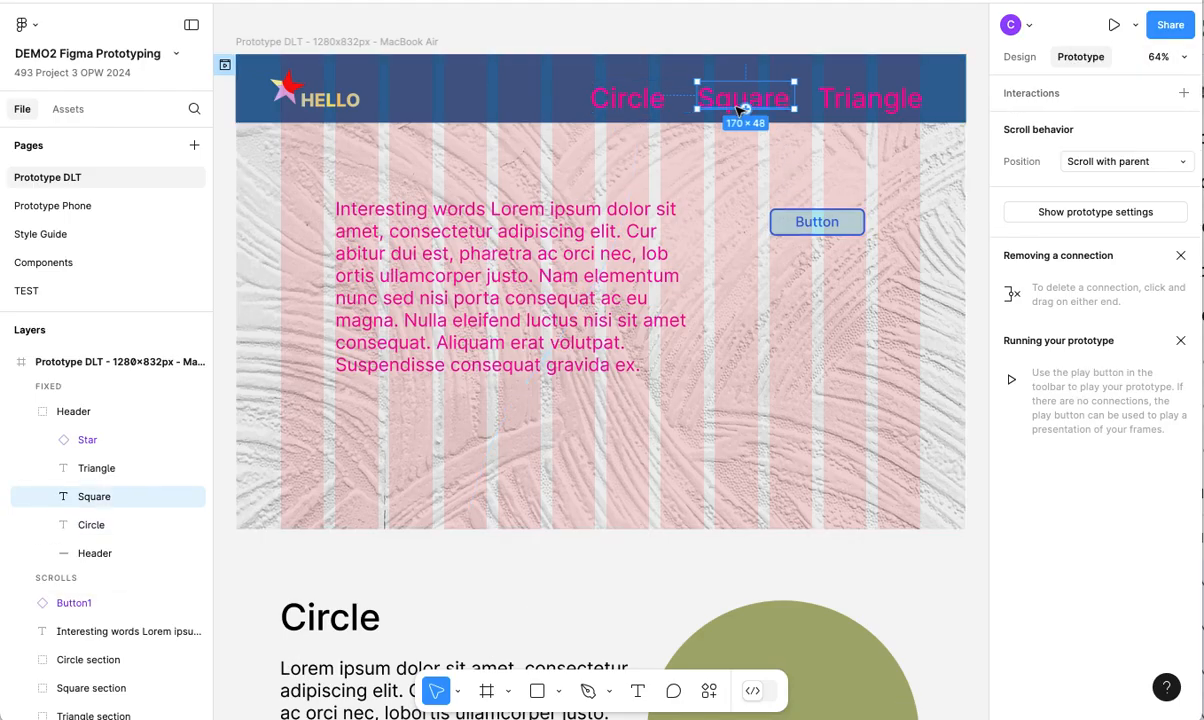
pyautogui.moveTo(745, 110); pyautogui.dragTo(362, 530)
pyautogui.scroll(-3, 420, 567)
pyautogui.scroll(-5, 422, 564)
pyautogui.scroll(-2, 492, 503)
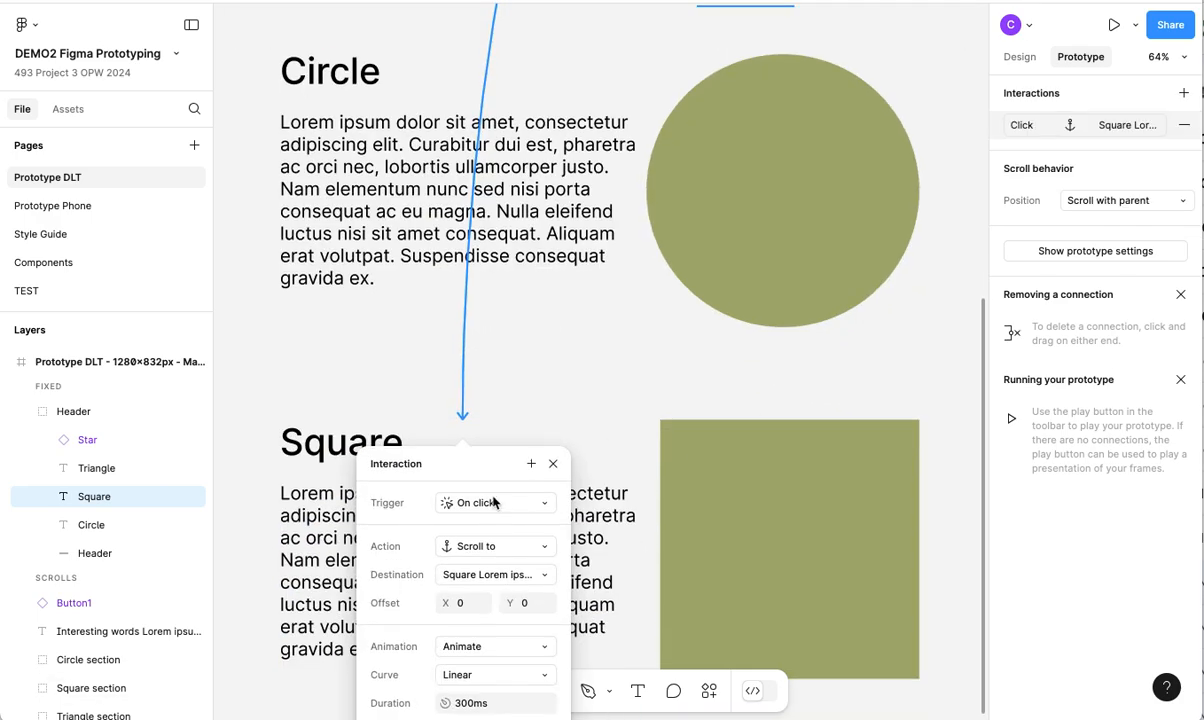
# - Set the Y offset of the Square link's scroll interaction to -140 and close its settings
pyautogui.scroll(-1, 492, 503)
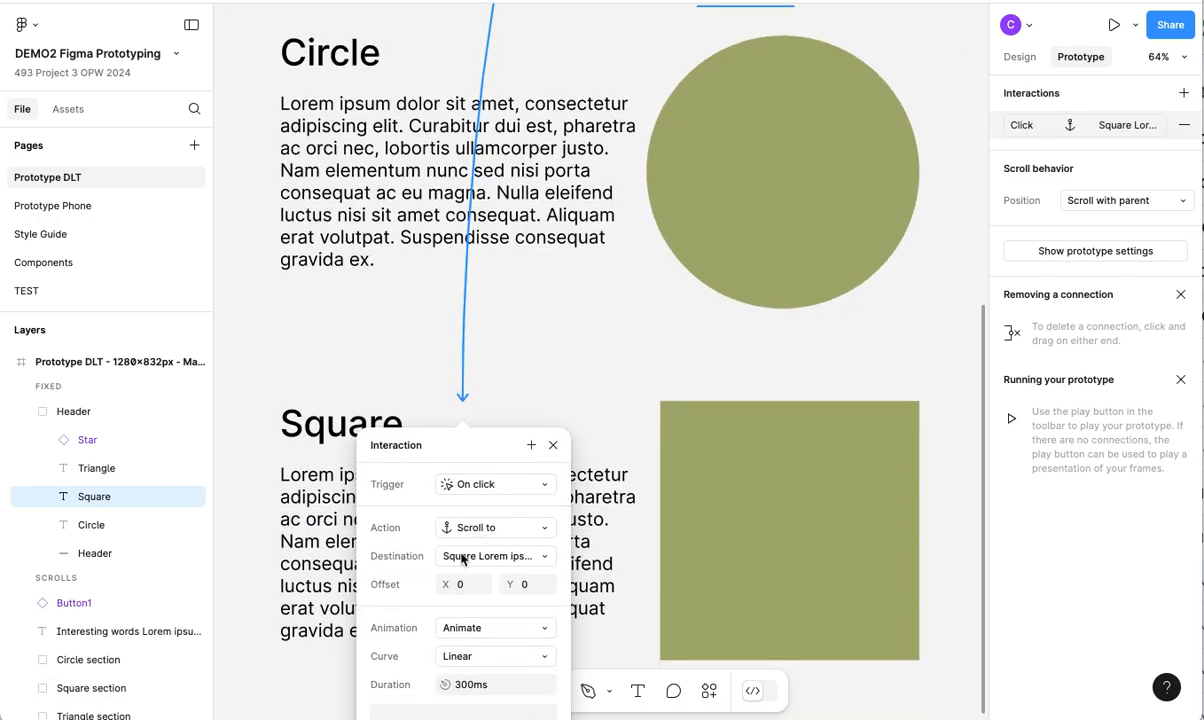
pyautogui.scroll(-2, 470, 556)
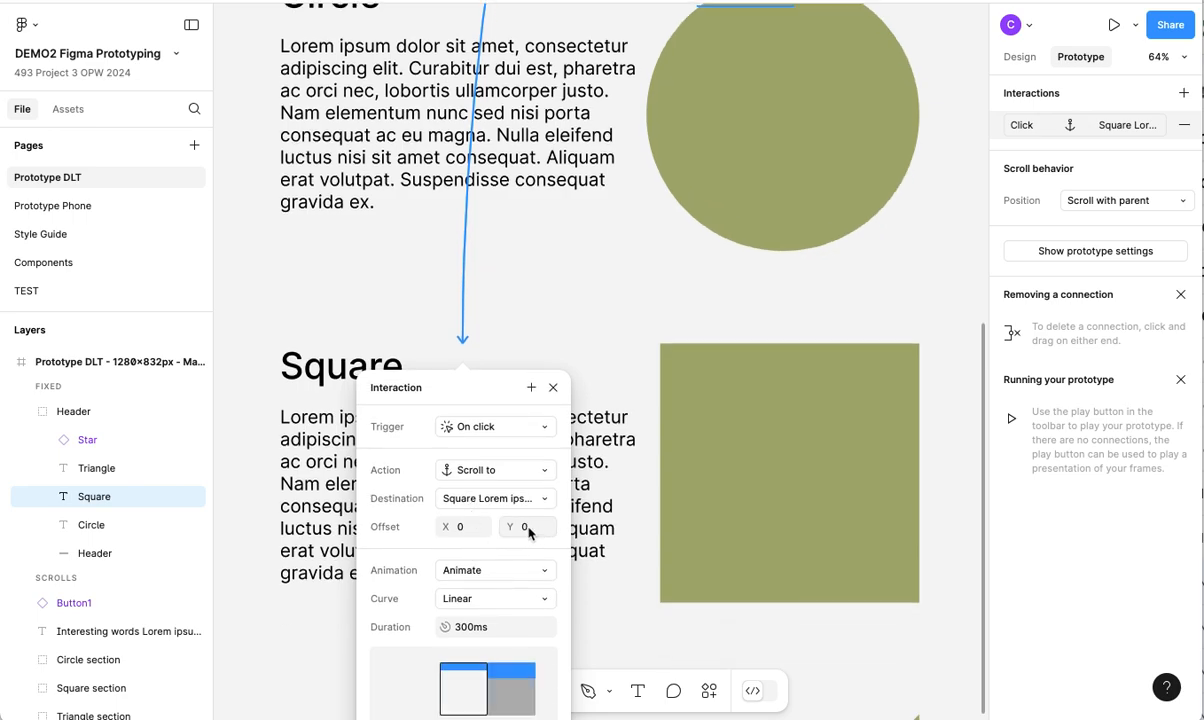
pyautogui.click(508, 526)
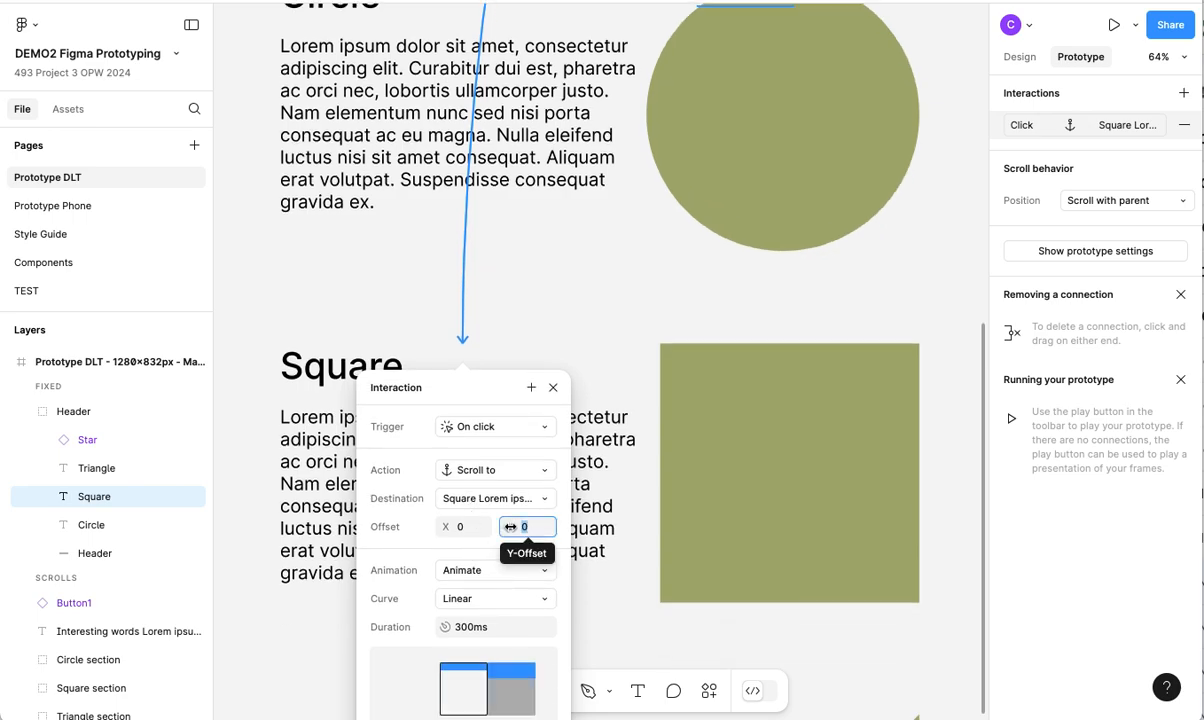
pyautogui.write('-14')
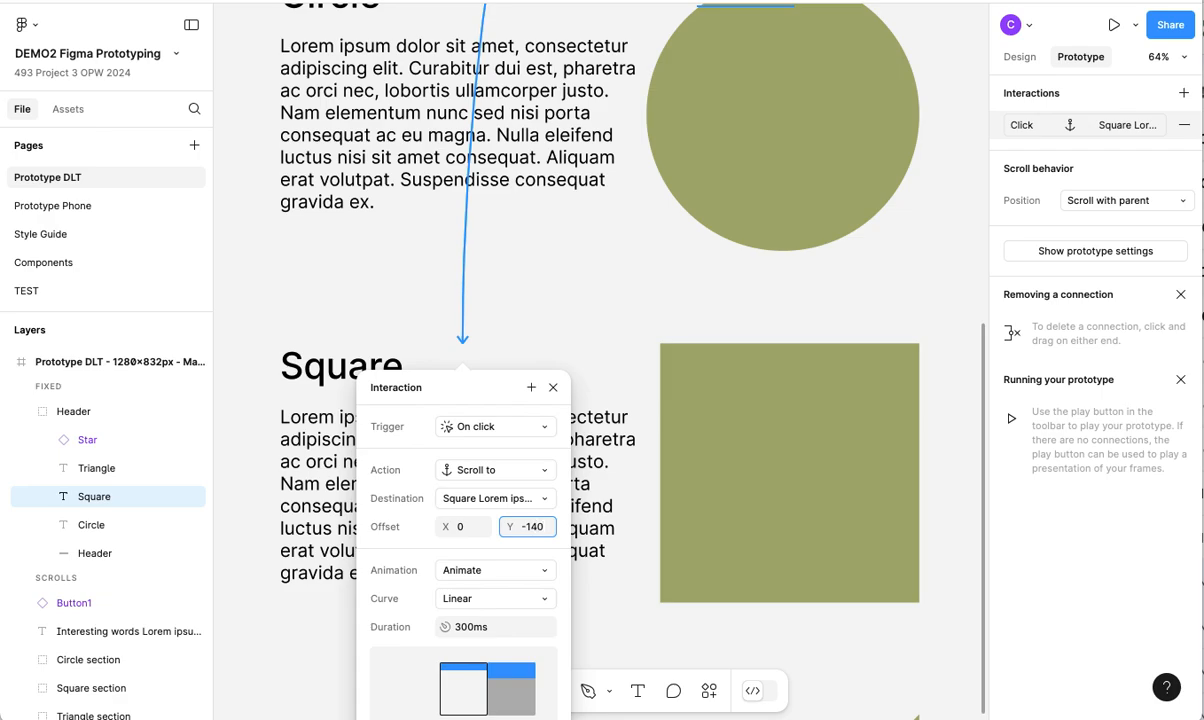
pyautogui.press('Tab')
pyautogui.click(553, 389)
# - Preview the prototype, test the Square header link, and return to the design file
pyautogui.click(1113, 26)
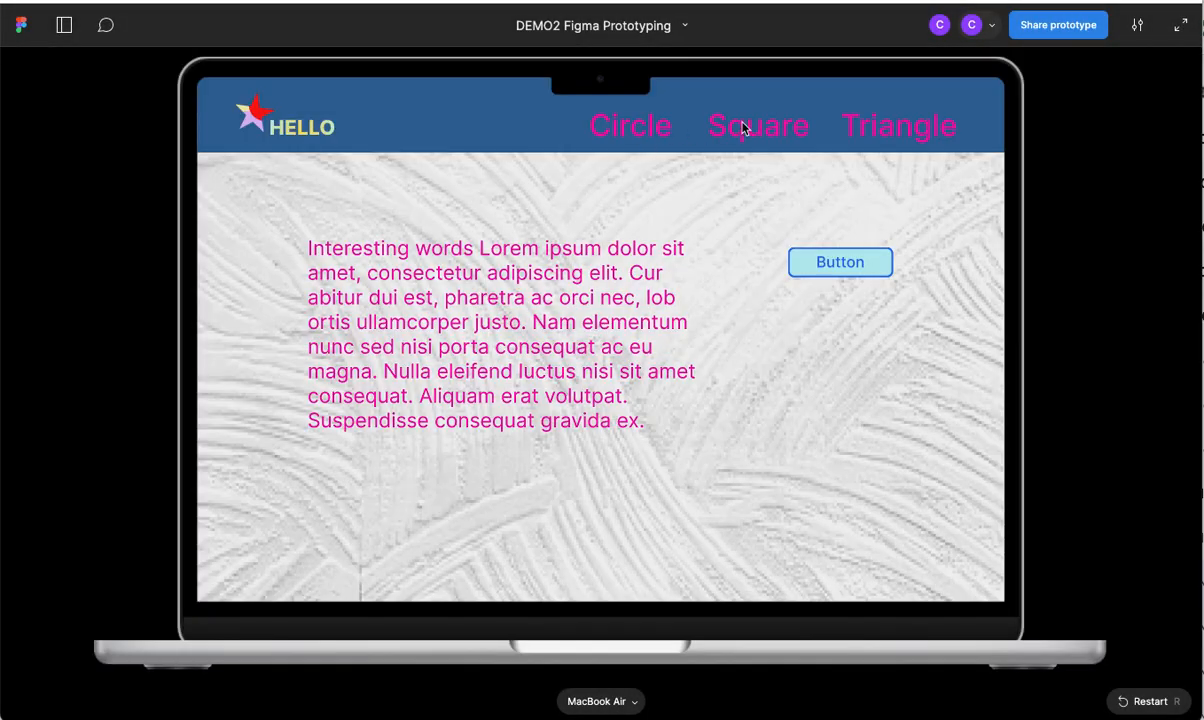
pyautogui.click(742, 129)
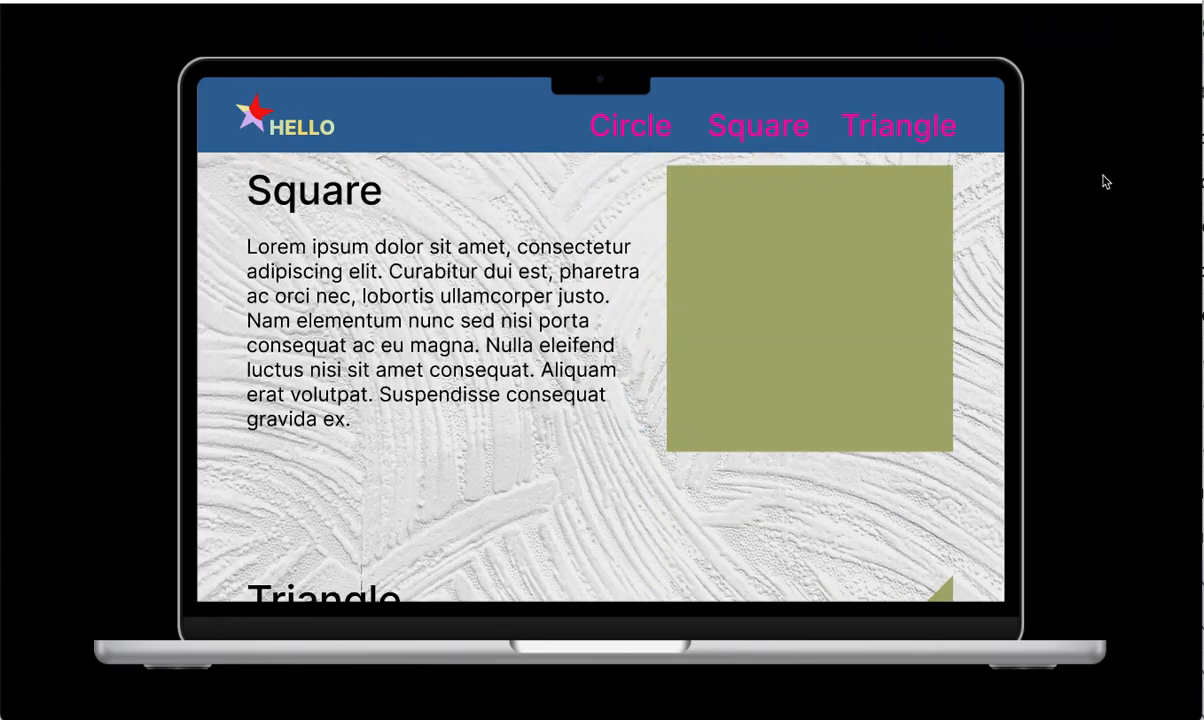
pyautogui.click(400, 1)
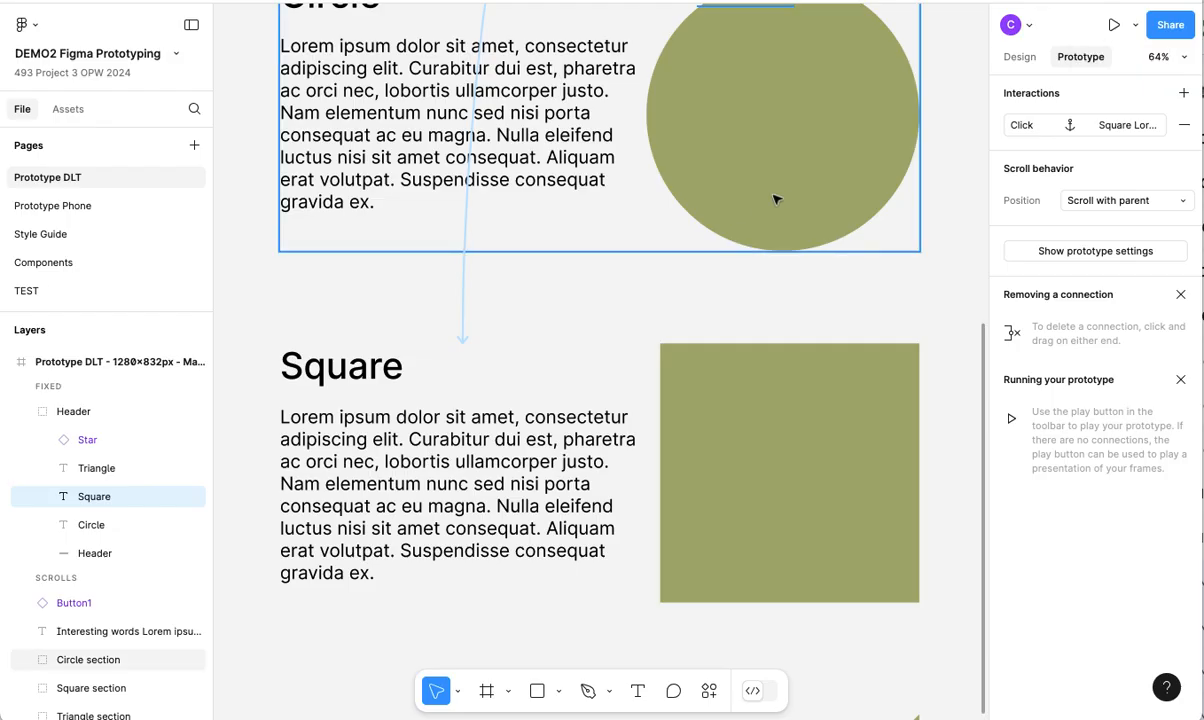
# - Connect the header's Triangle link to the Triangle text block with an on-click Scroll to interaction, leaving its offset at 0
pyautogui.scroll(10, 771, 196)
pyautogui.click(870, 213)
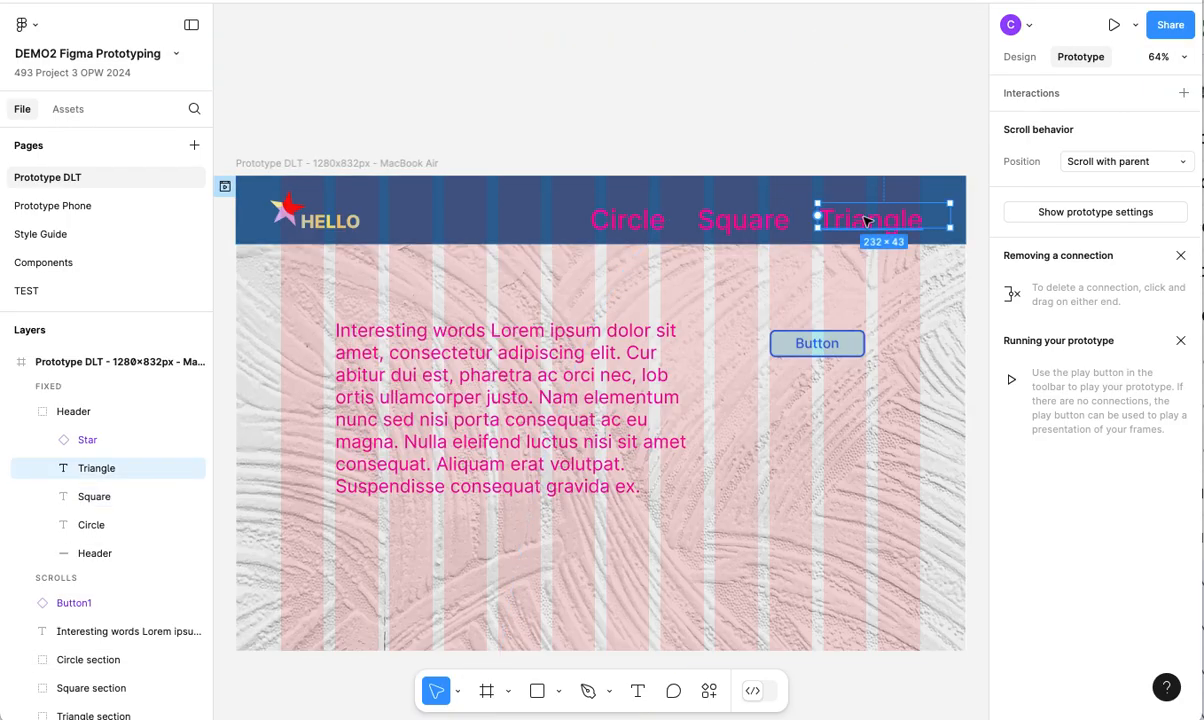
pyautogui.press('super+minus')
pyautogui.press('super+minus')
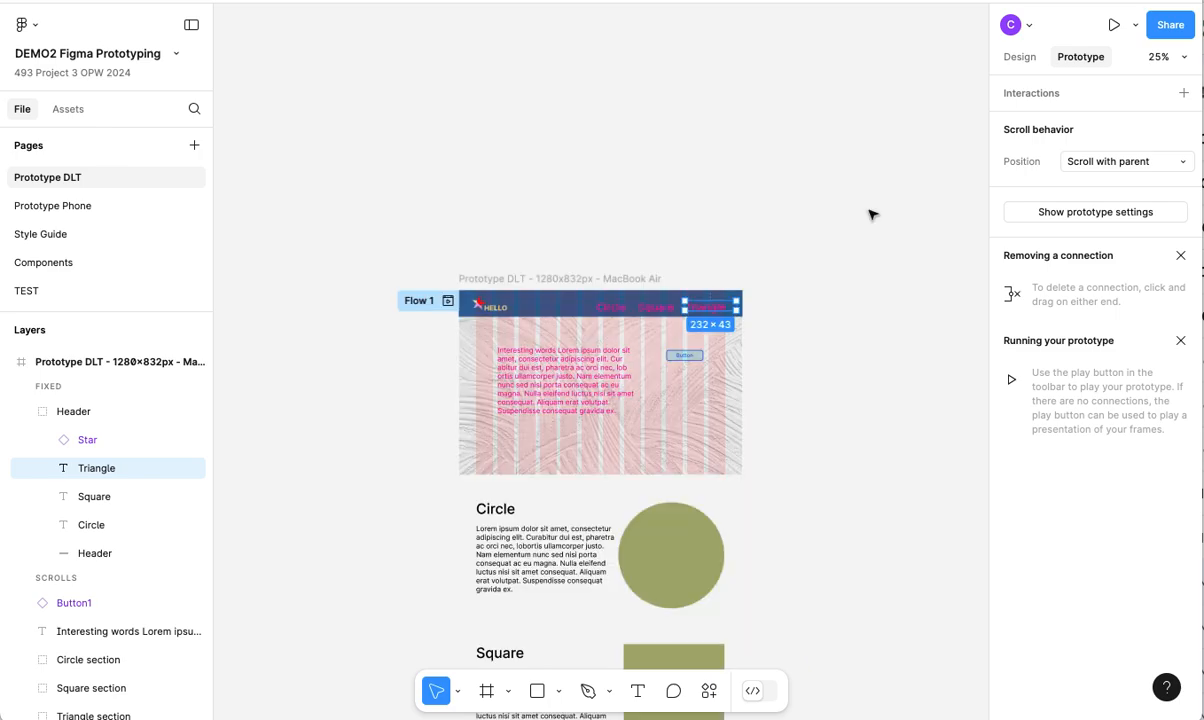
pyautogui.scroll(-5, 822, 277)
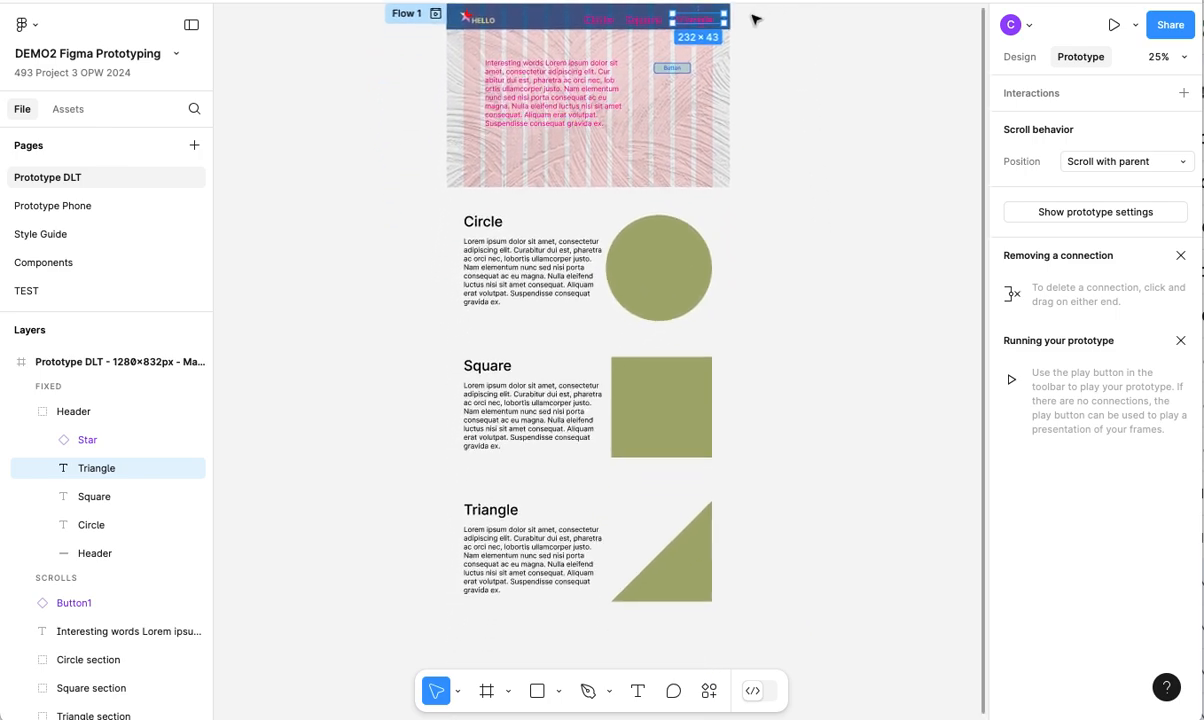
pyautogui.moveTo(700, 15); pyautogui.dragTo(495, 504)
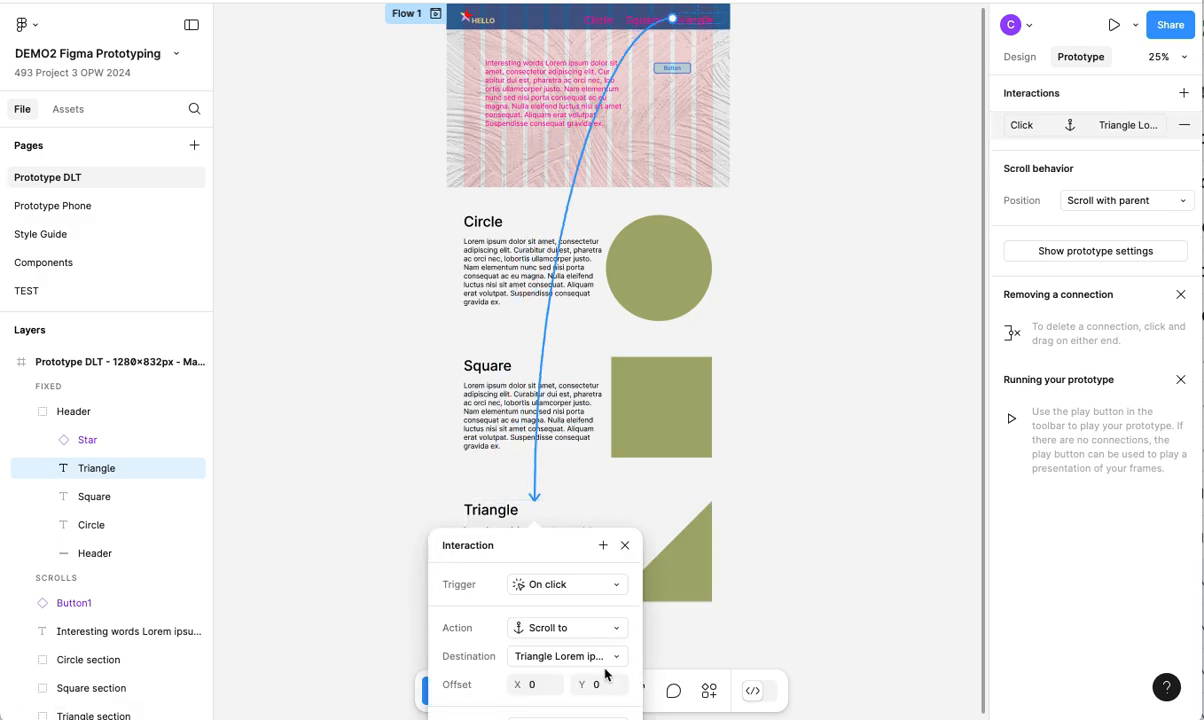
pyautogui.scroll(-2, 559, 638)
pyautogui.scroll(-6, 570, 620)
pyautogui.scroll(2, 567, 360)
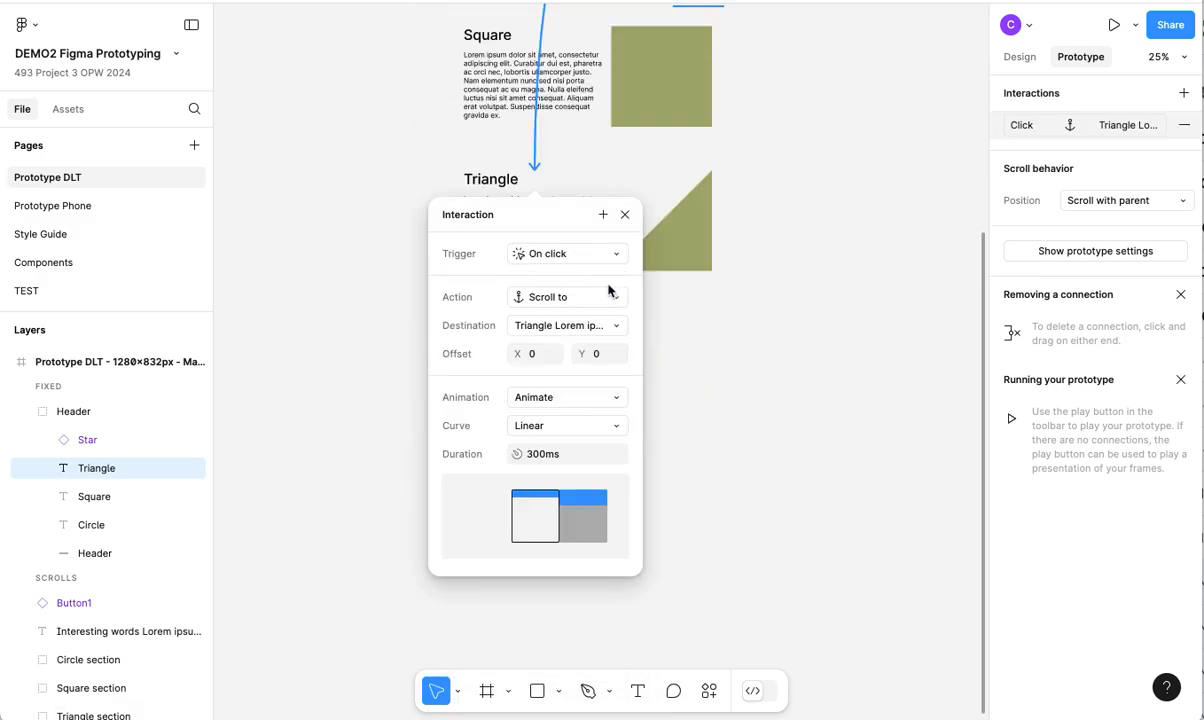
pyautogui.click(812, 294)
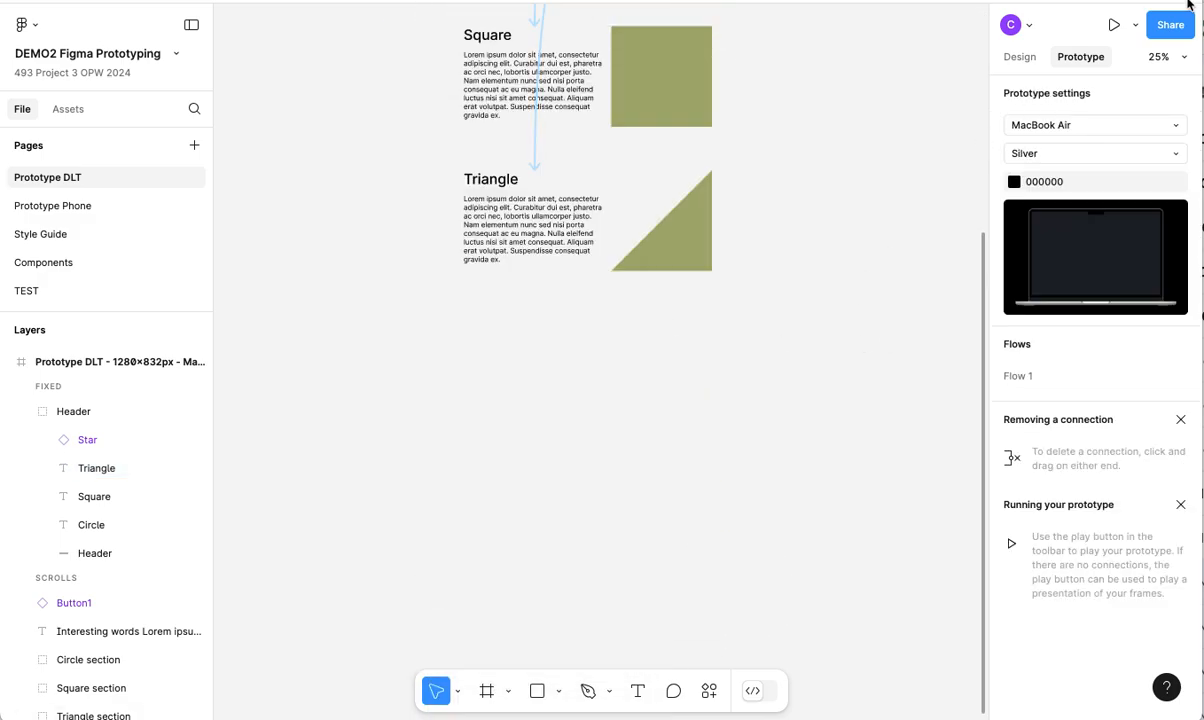
# - Preview the prototype, test the Triangle header link, and return to the full page layout in the design file
pyautogui.click(1113, 27)
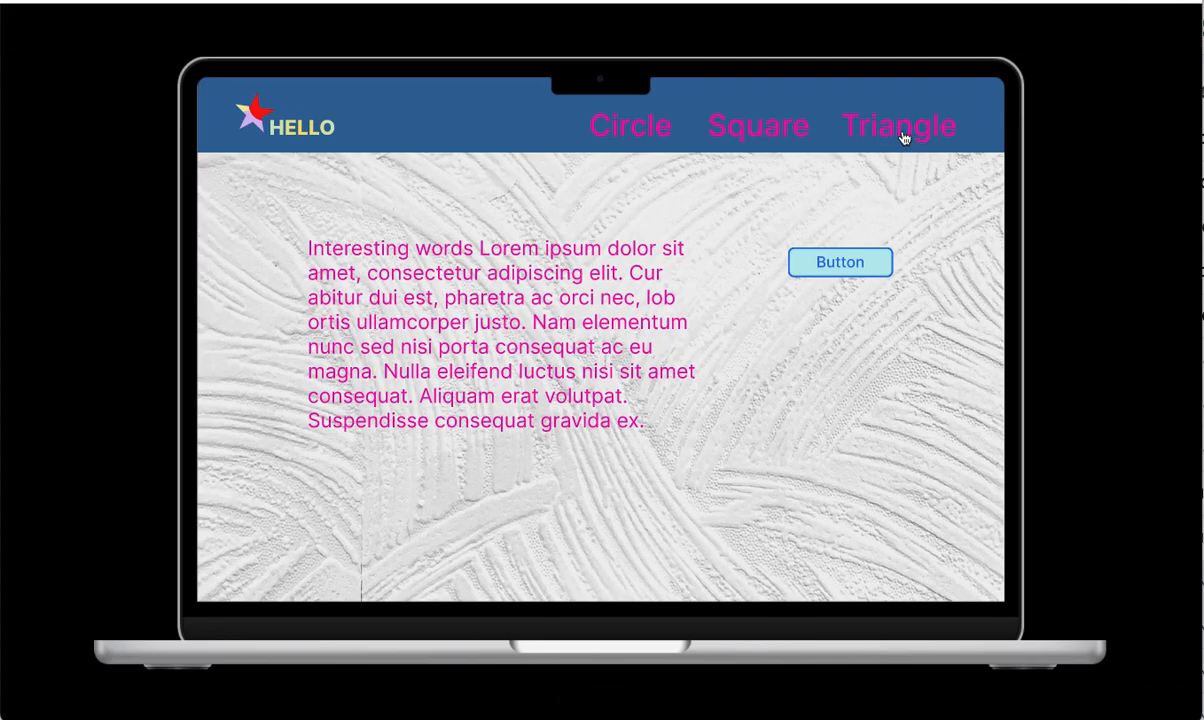
pyautogui.click(903, 134)
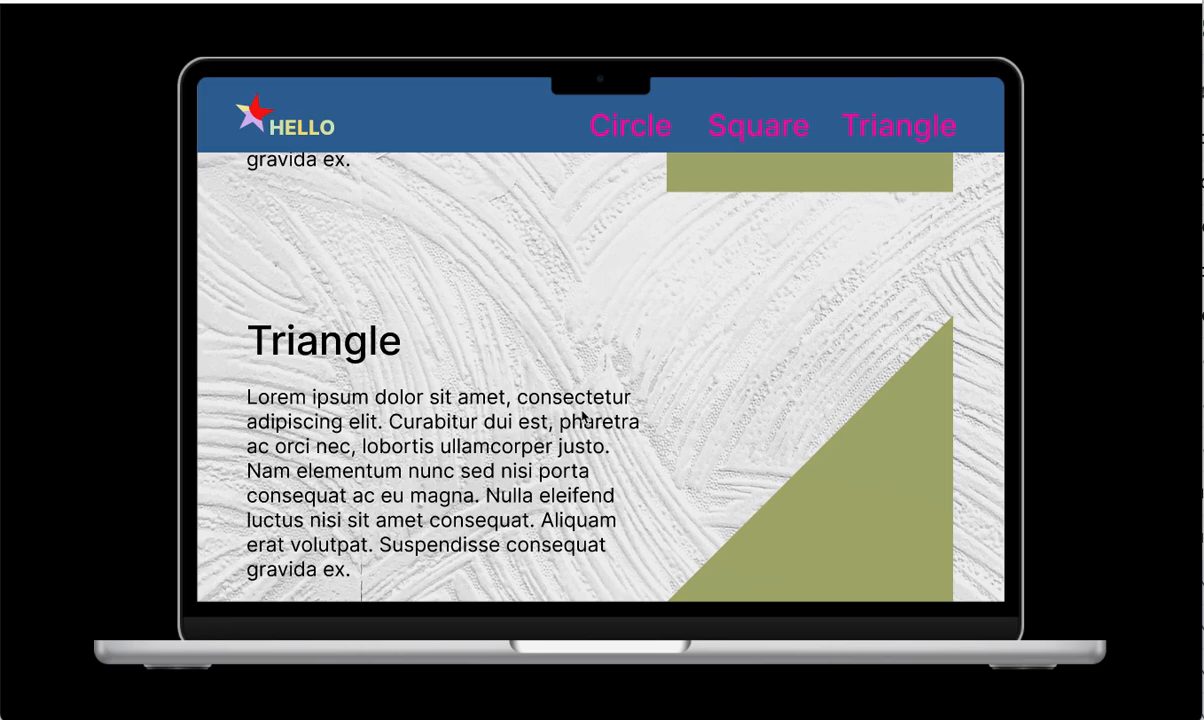
pyautogui.click(1108, 376)
pyautogui.click(1120, 300)
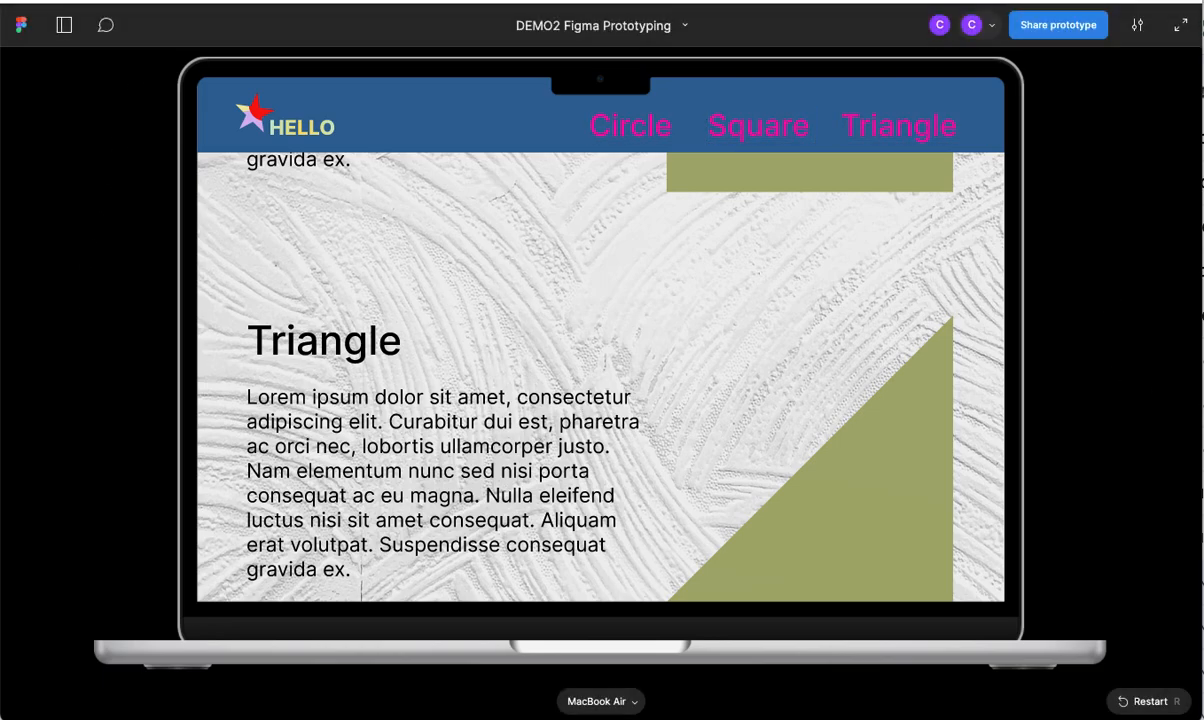
pyautogui.click(140, 1)
pyautogui.scroll(3, 402, 228)
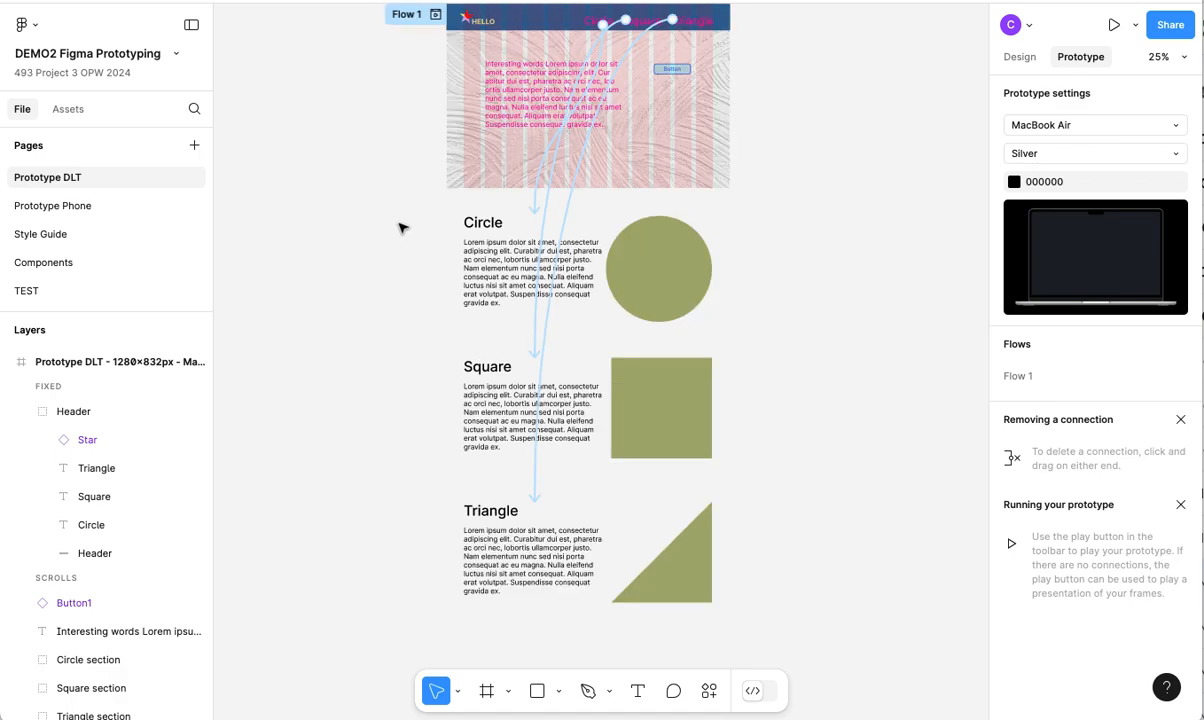
pyautogui.scroll(2, 402, 228)
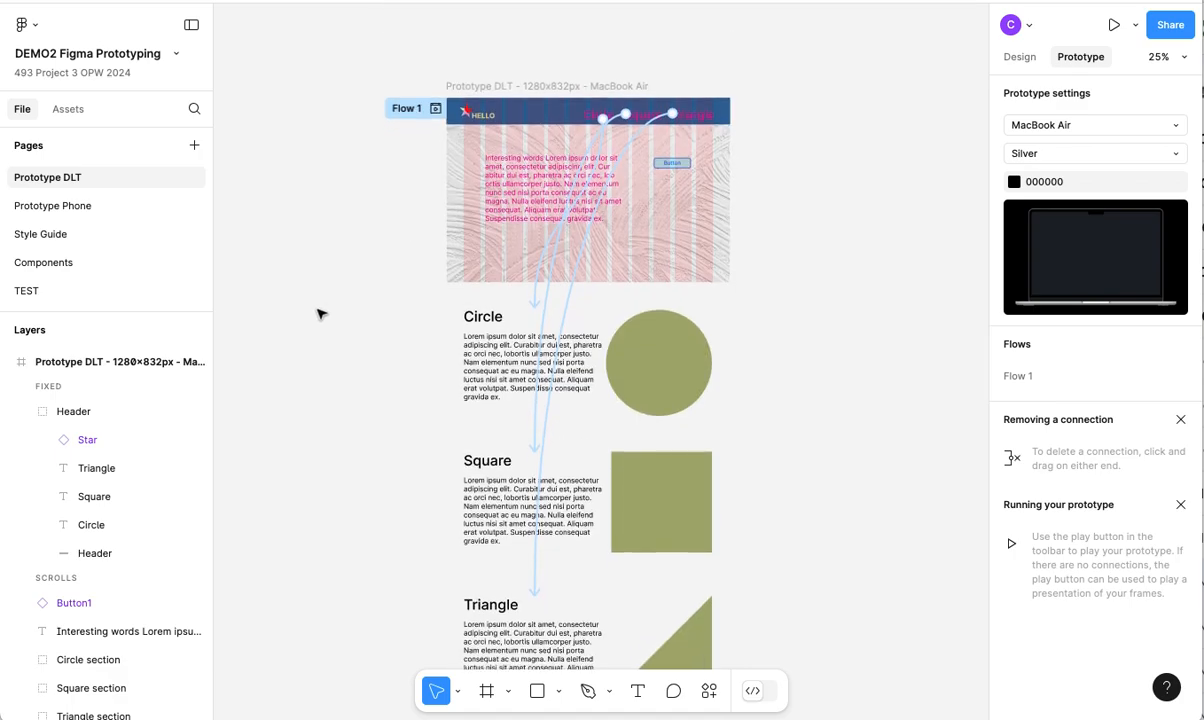
# - On the Prototype Phone page, connect the hamburger menu icon to the Menu frame with a prototype interaction
pyautogui.click(57, 207)
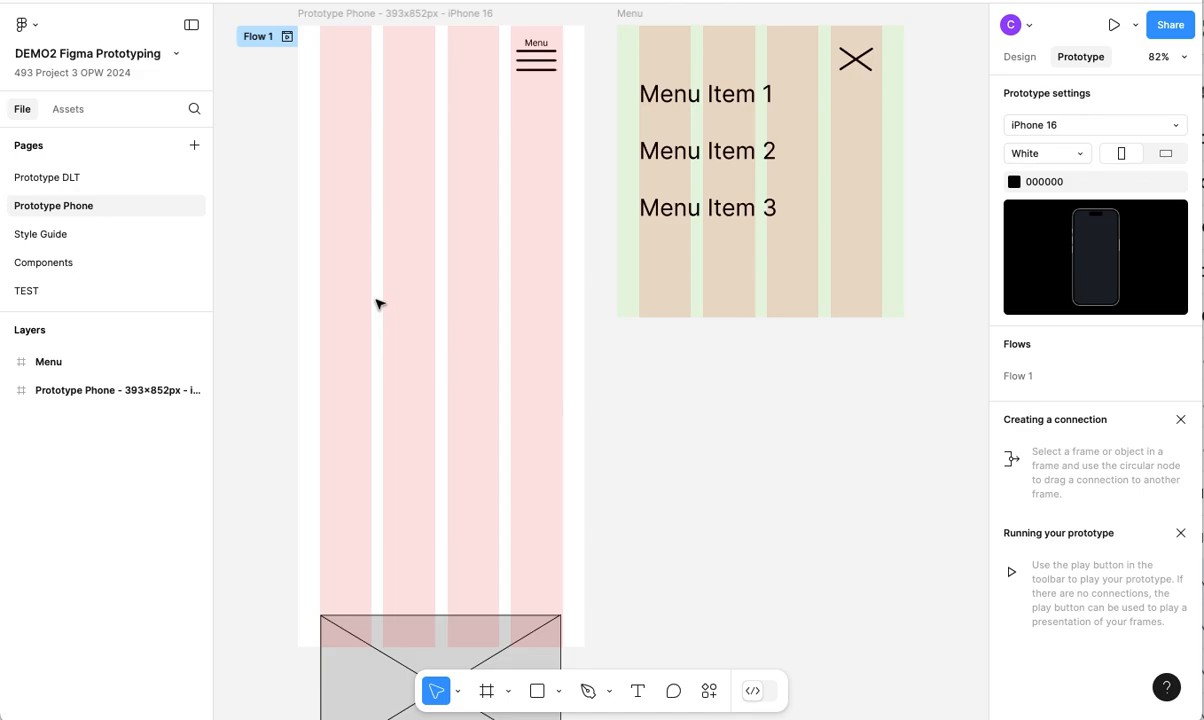
pyautogui.click(537, 68)
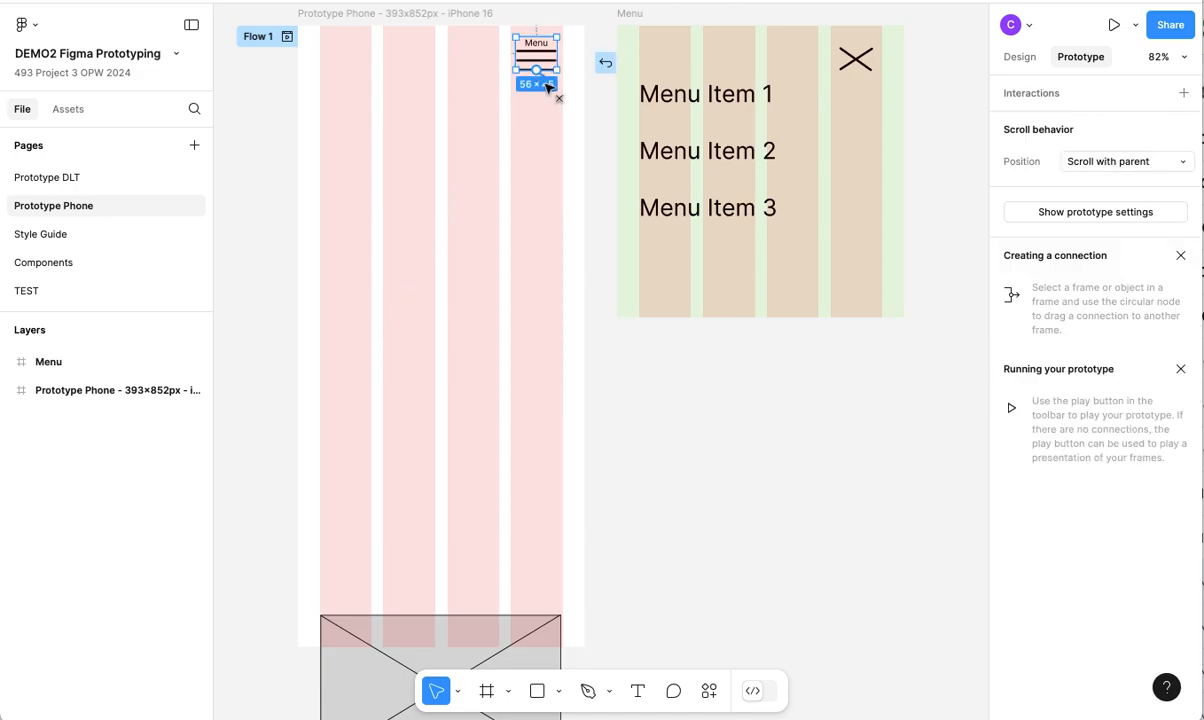
pyautogui.moveTo(553, 100); pyautogui.dragTo(622, 105)
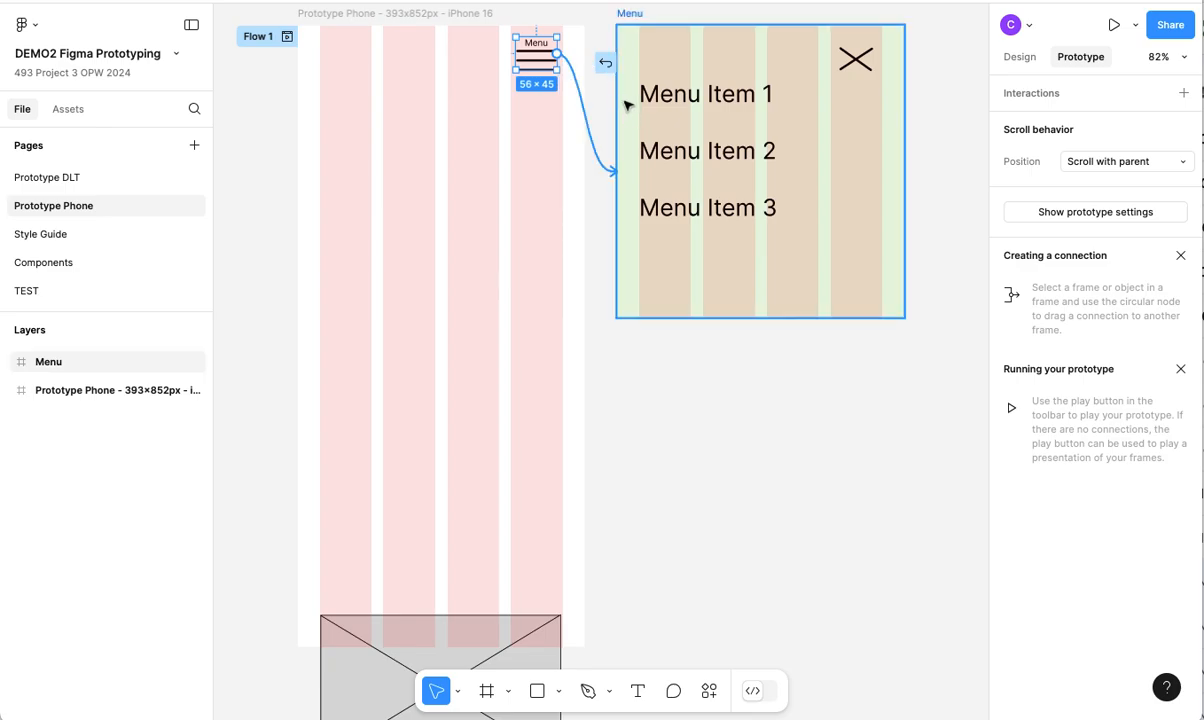
pyautogui.moveTo(625, 103); pyautogui.dragTo(626, 106)
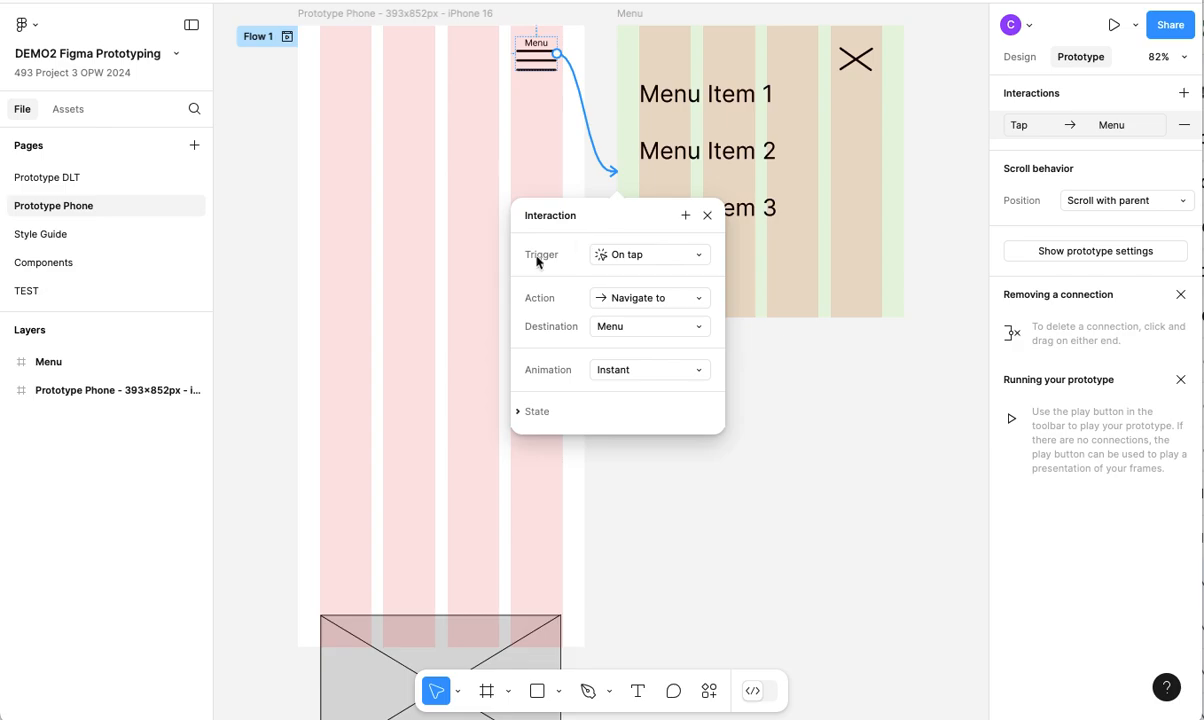
# - Keep the menu icon's trigger at On tap, change its action to Open overlay, and set the overlay position to Centered
pyautogui.click(701, 256)
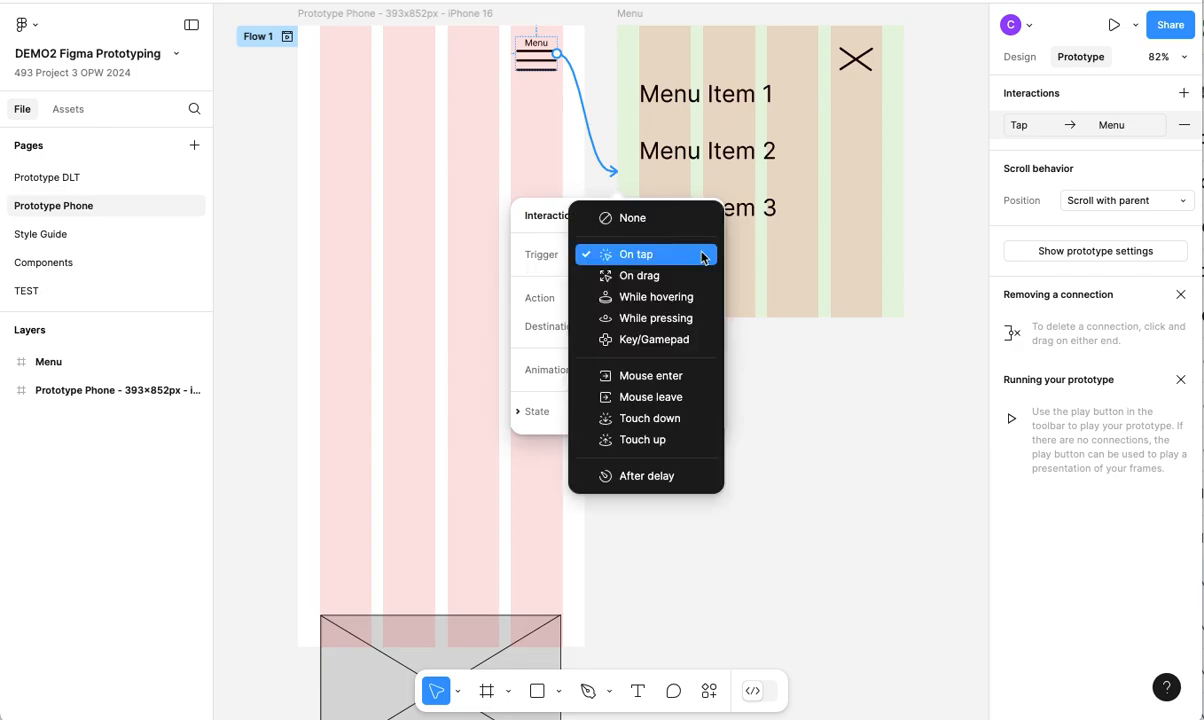
pyautogui.click(701, 257)
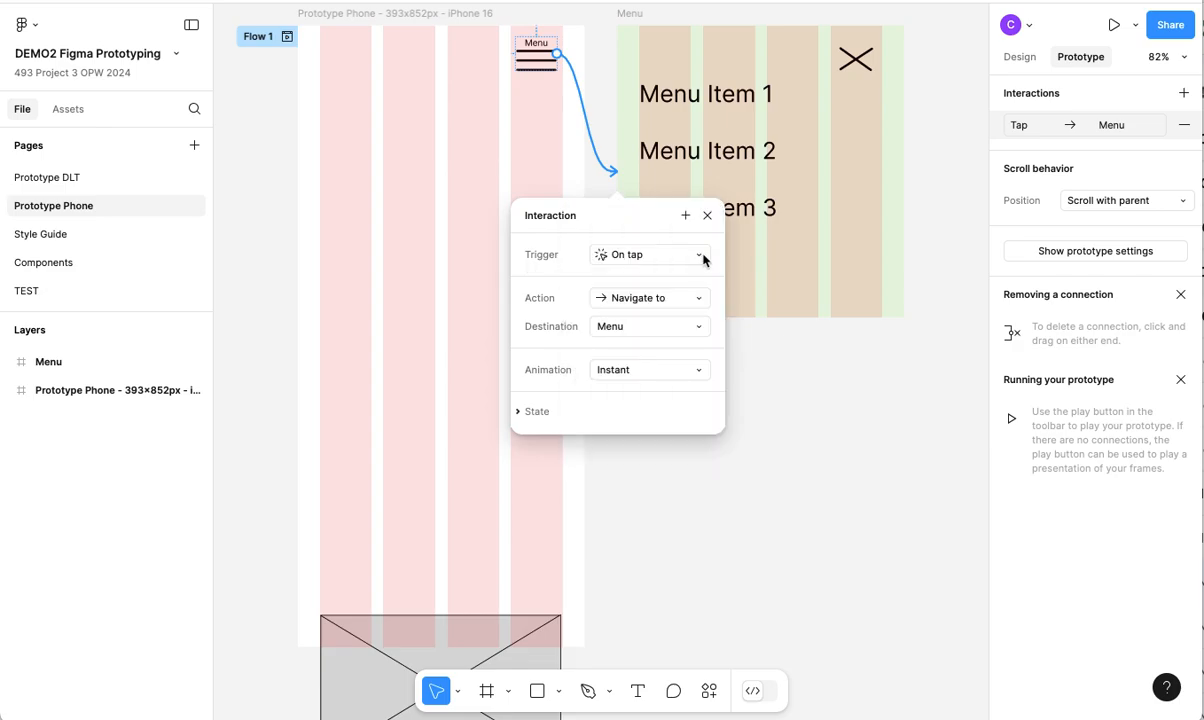
pyautogui.click(700, 300)
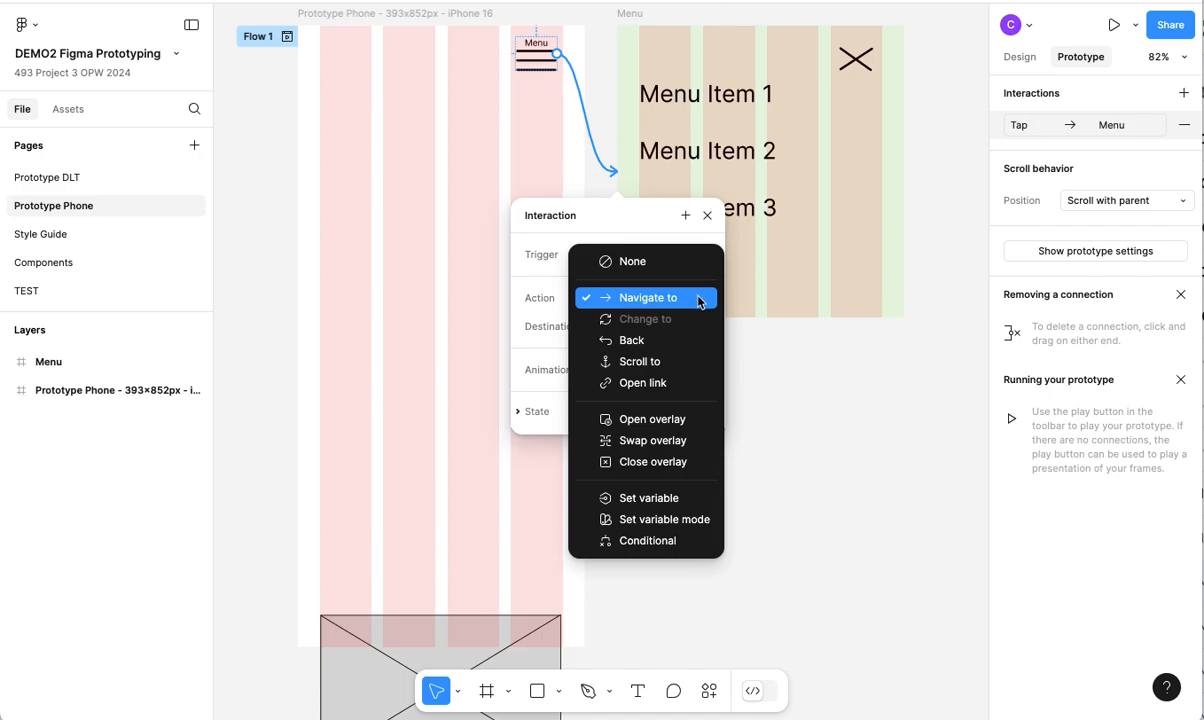
pyautogui.click(683, 419)
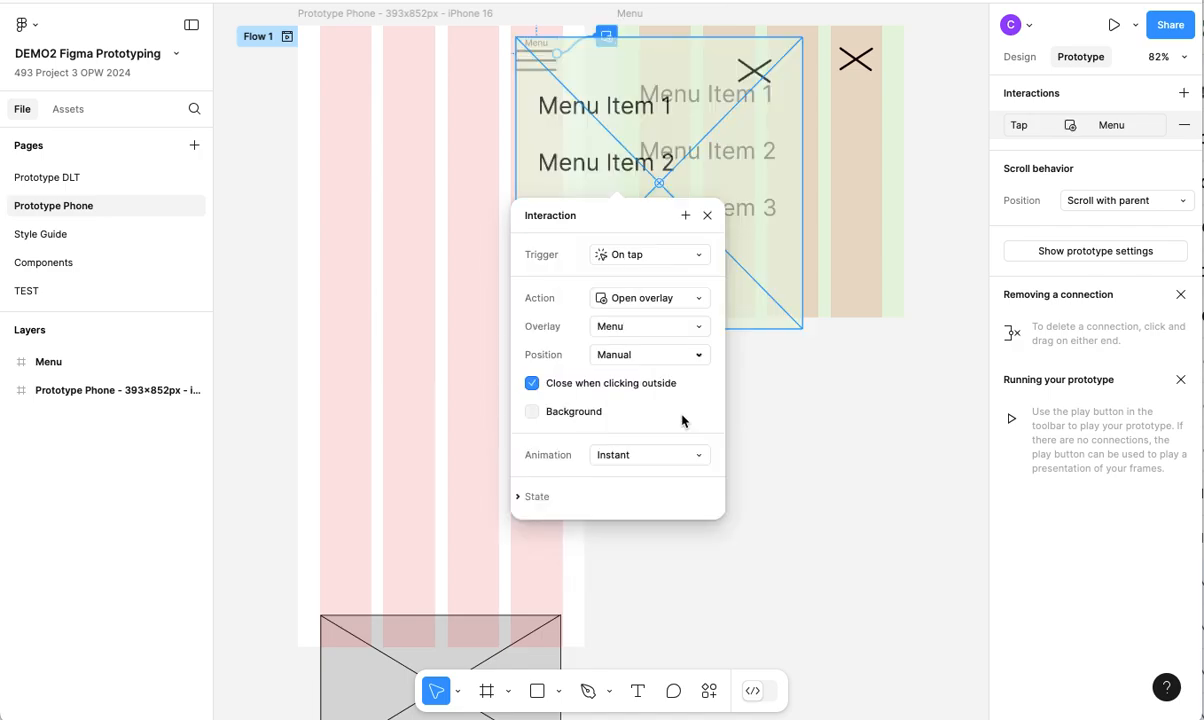
pyautogui.click(699, 354)
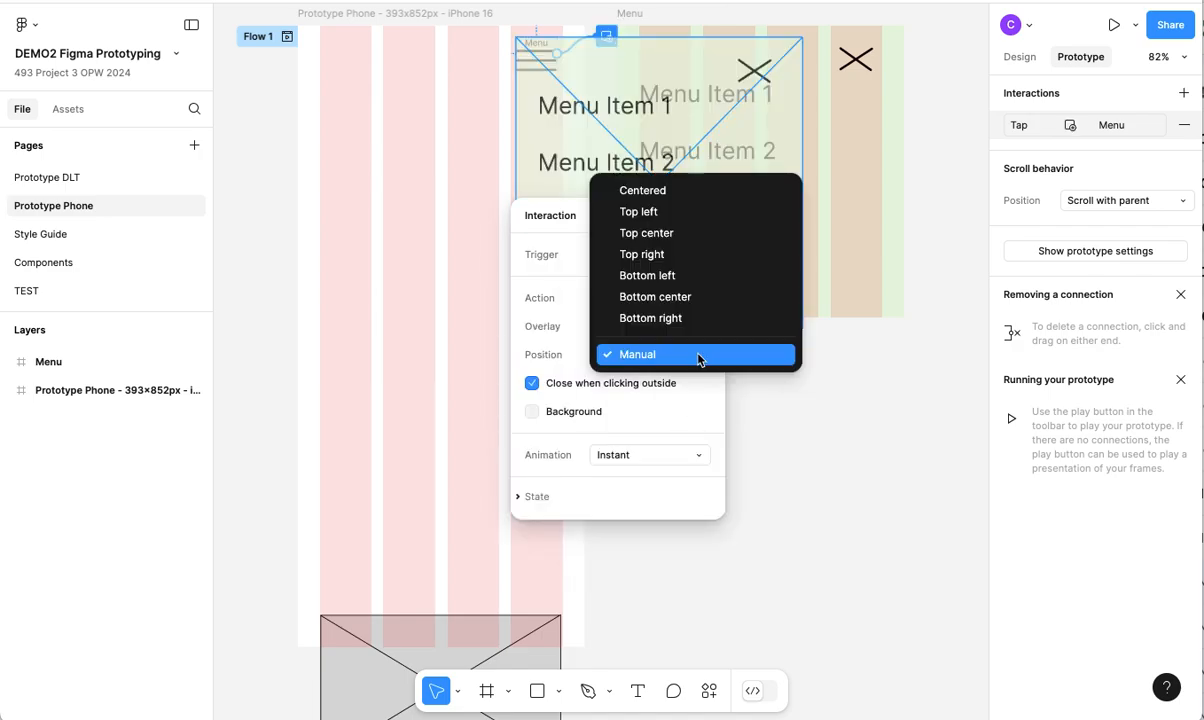
pyautogui.click(683, 191)
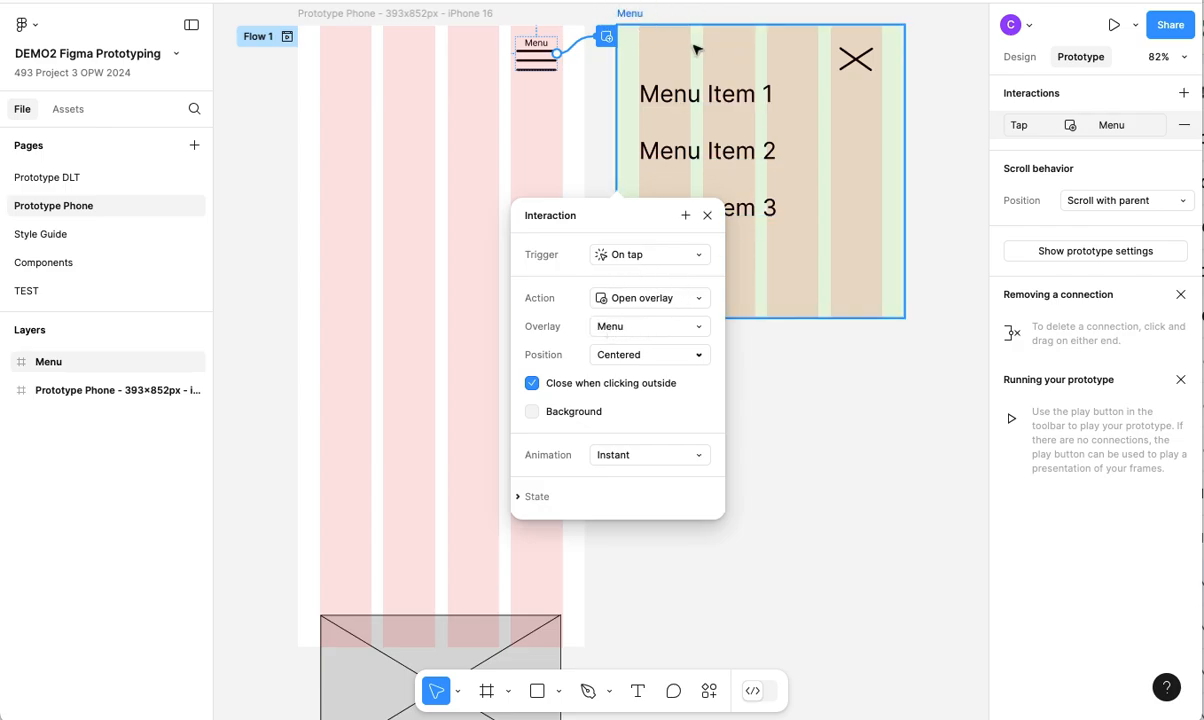
# - Set the menu overlay's position to Top left with Close when clicking outside turned off, and test the hamburger icon in the prototype preview
pyautogui.scroll(1, 693, 46)
pyautogui.scroll(1, 696, 44)
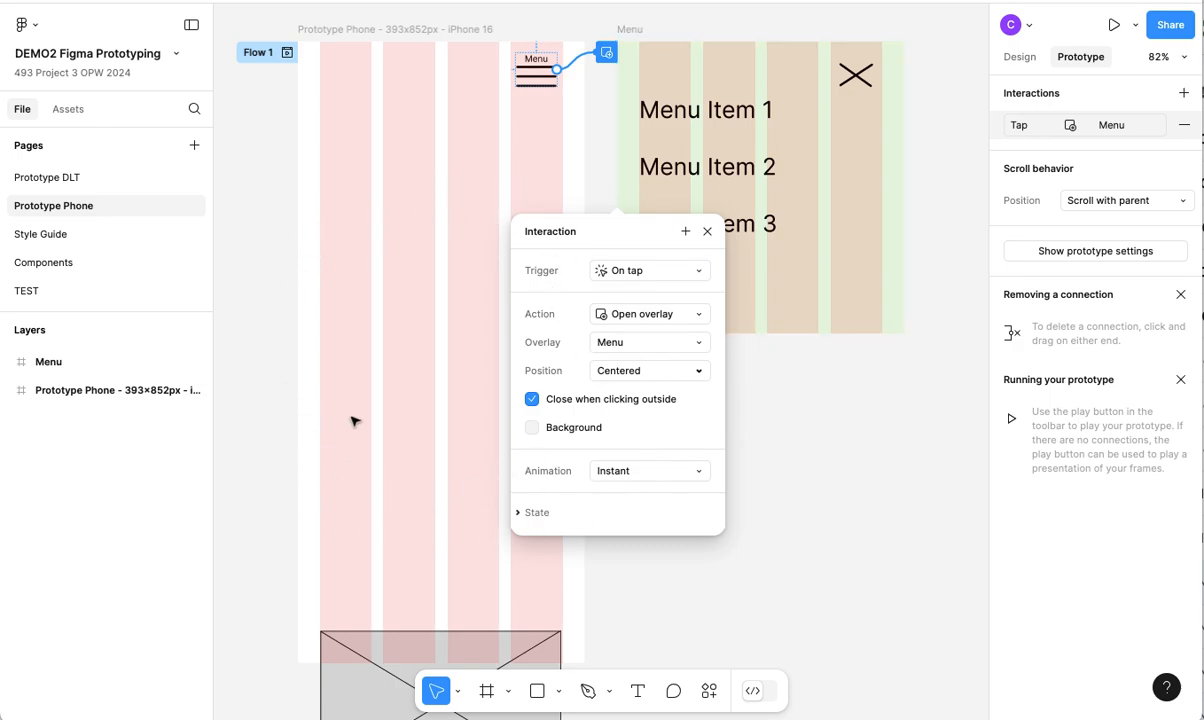
pyautogui.click(698, 371)
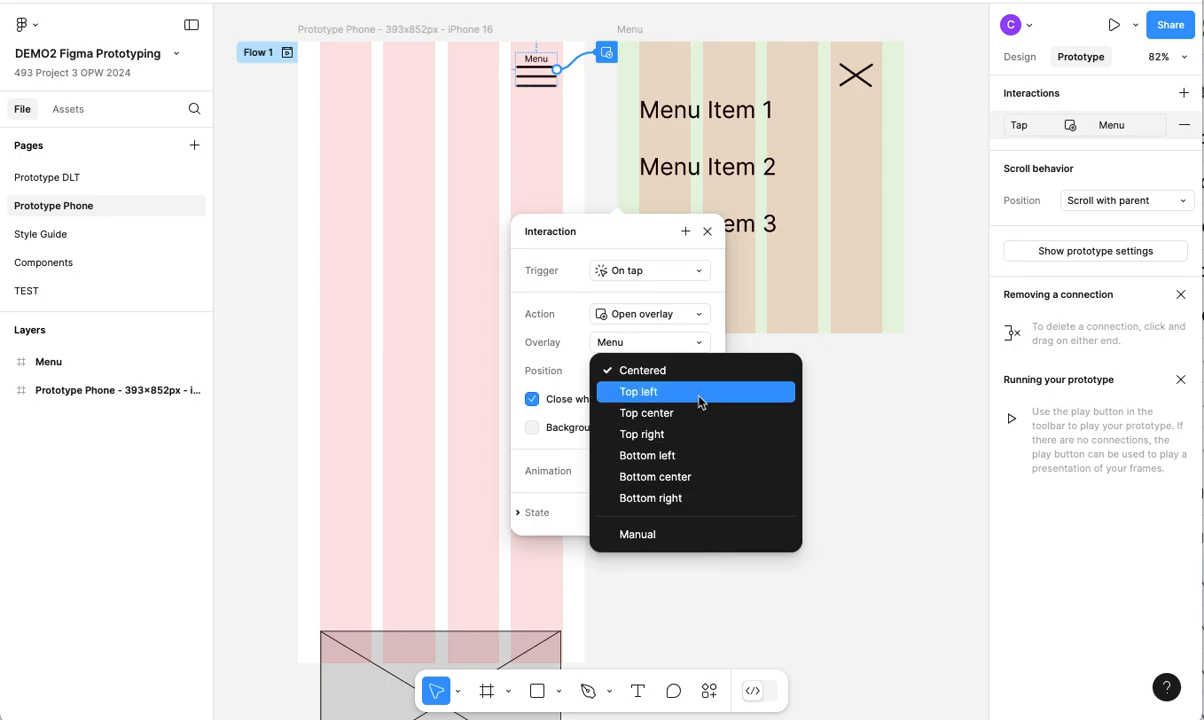
pyautogui.click(701, 401)
pyautogui.click(699, 408)
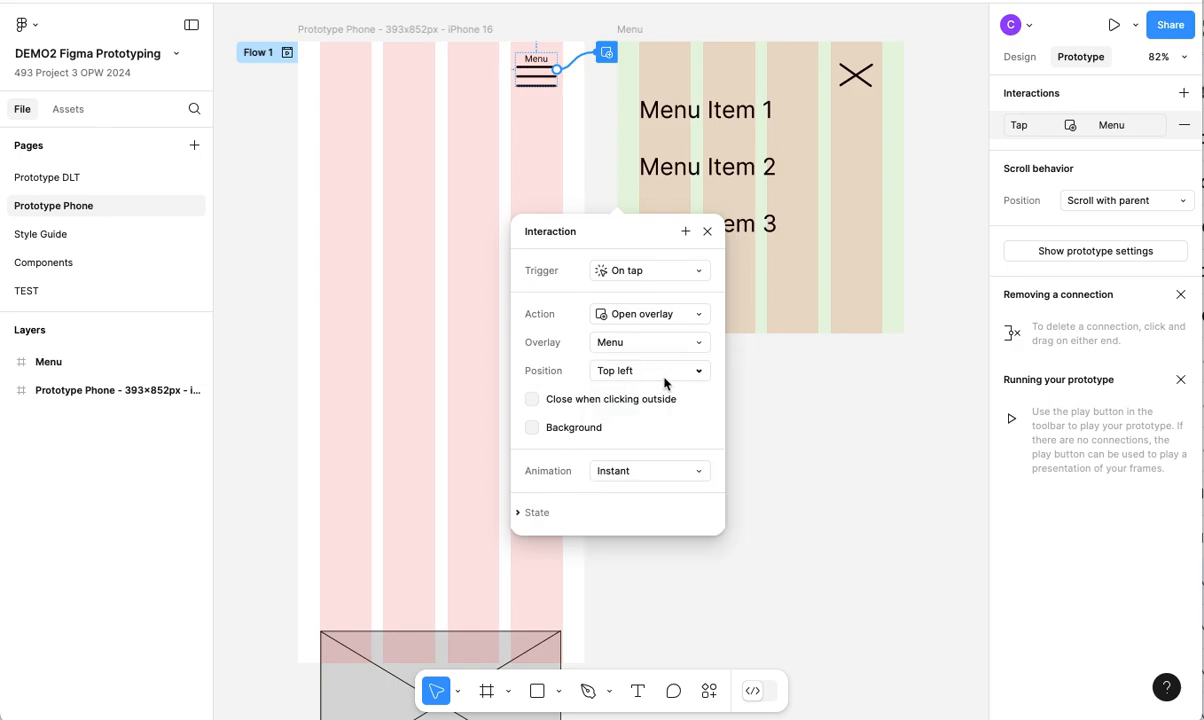
pyautogui.click(1115, 26)
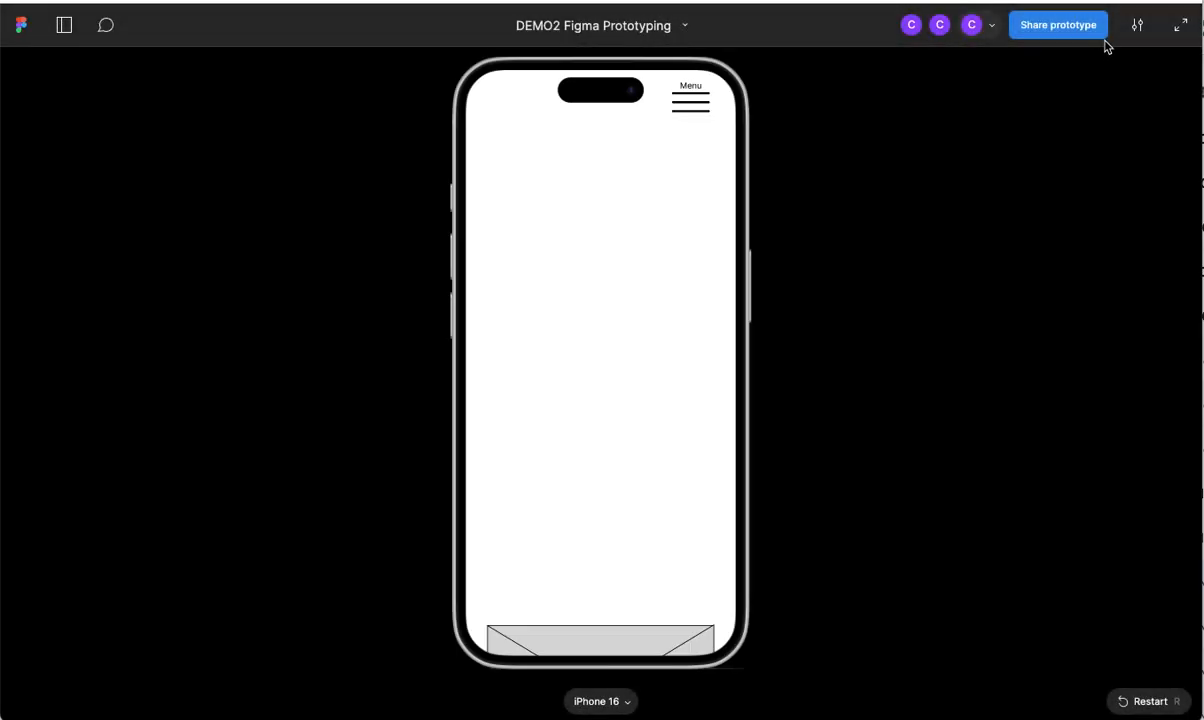
pyautogui.click(691, 102)
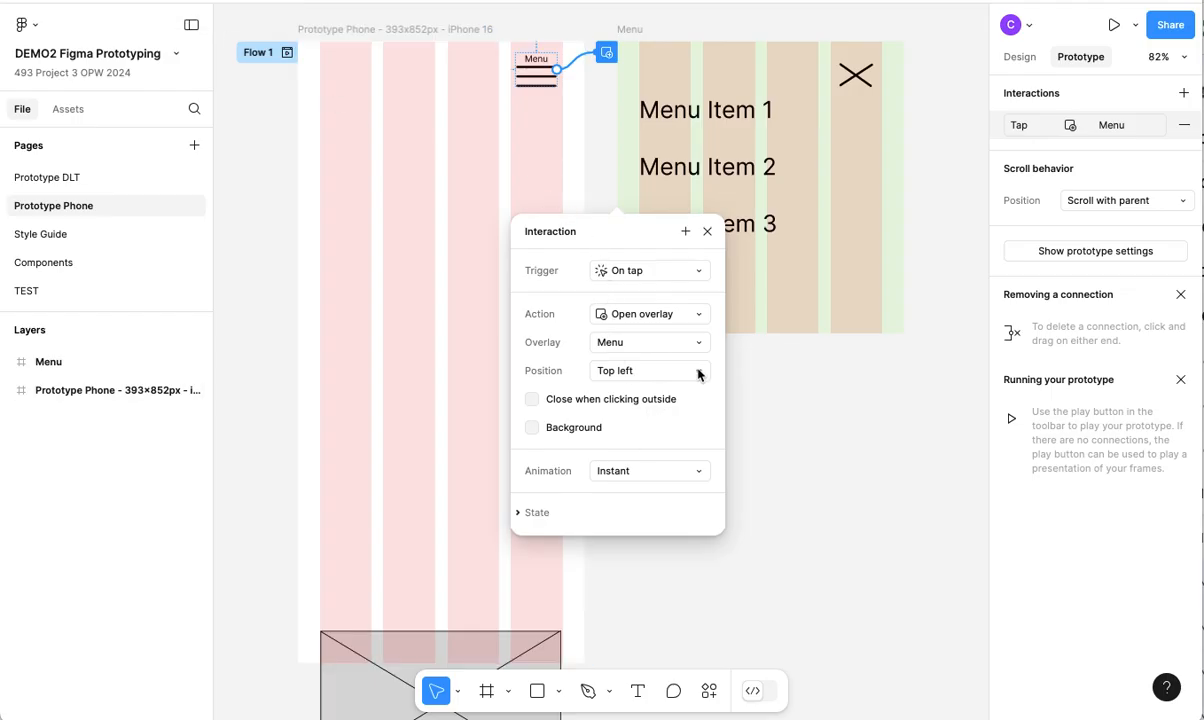
# - Change the overlay's position to Manual and place the Menu overlay across the phone frame's width, just below its upper edge
pyautogui.click(698, 374)
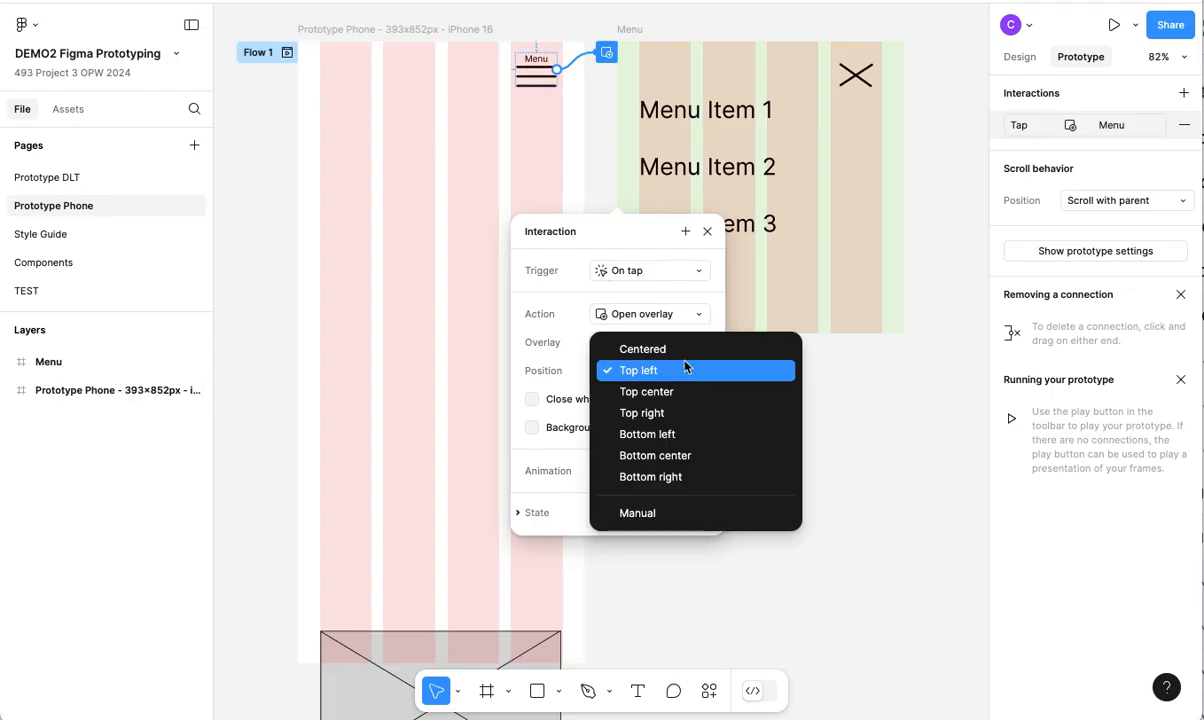
pyautogui.click(642, 515)
pyautogui.moveTo(663, 203); pyautogui.dragTo(441, 201)
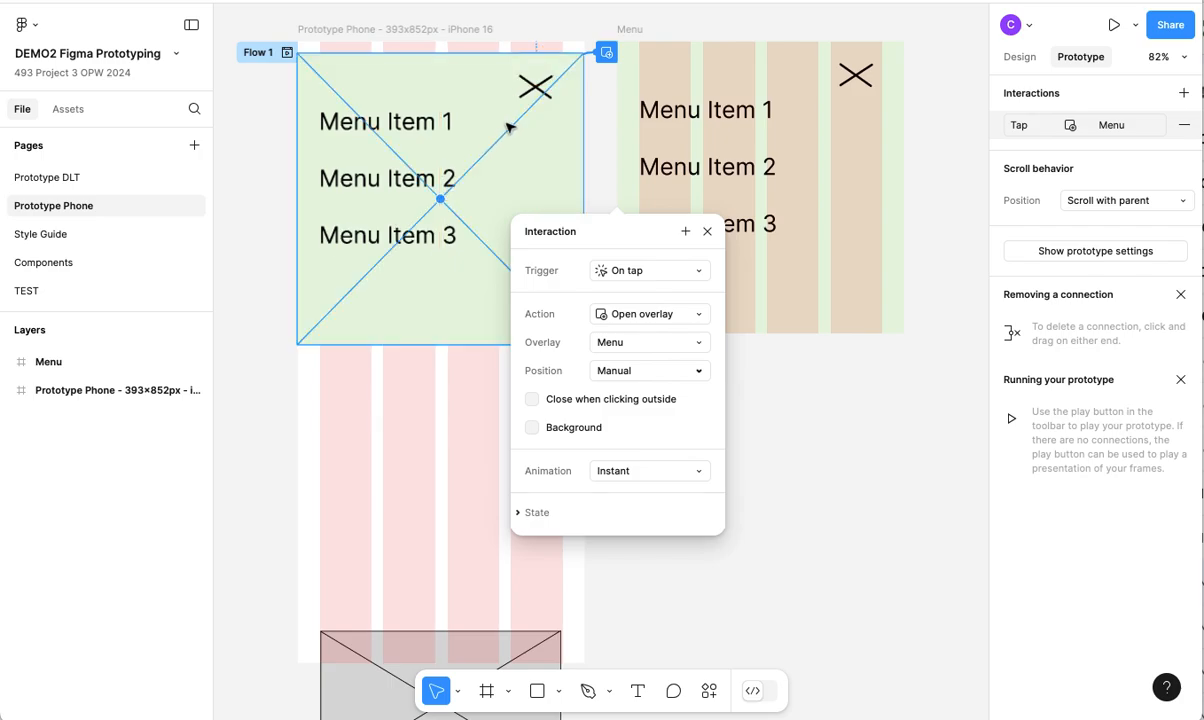
pyautogui.click(699, 372)
pyautogui.click(701, 372)
# - Set the menu overlay's animation to Move in with the leftward direction, and test it from the hamburger icon in the preview
pyautogui.click(700, 474)
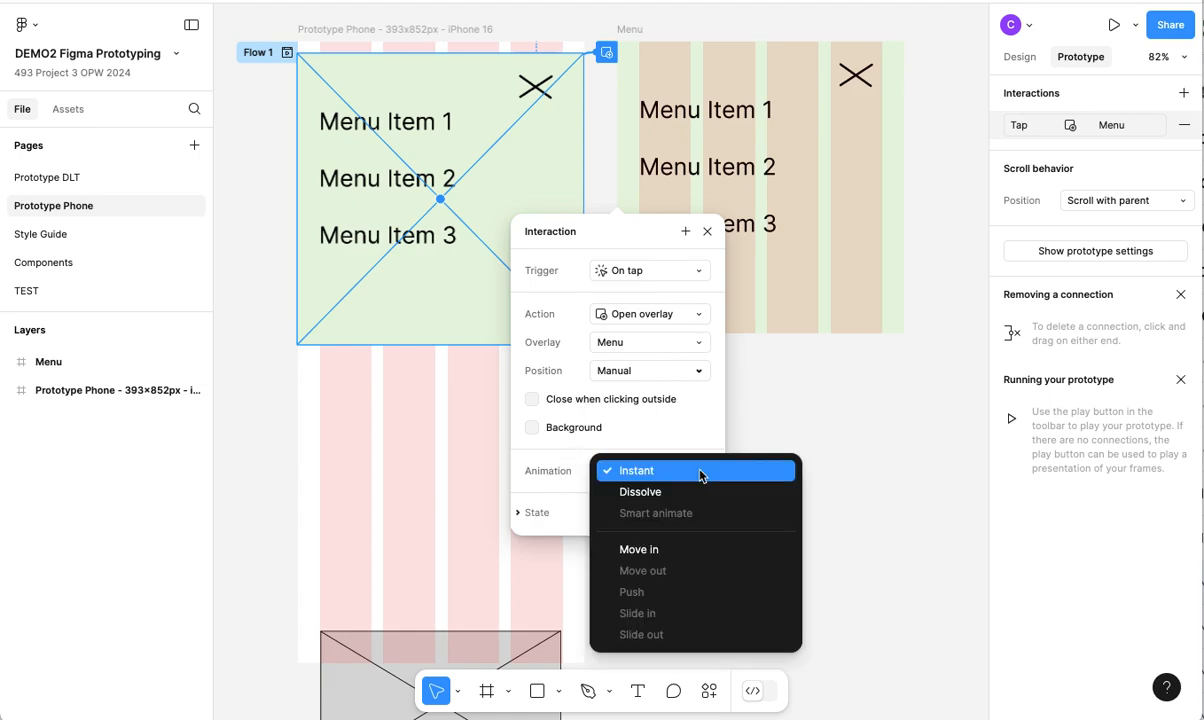
pyautogui.click(675, 549)
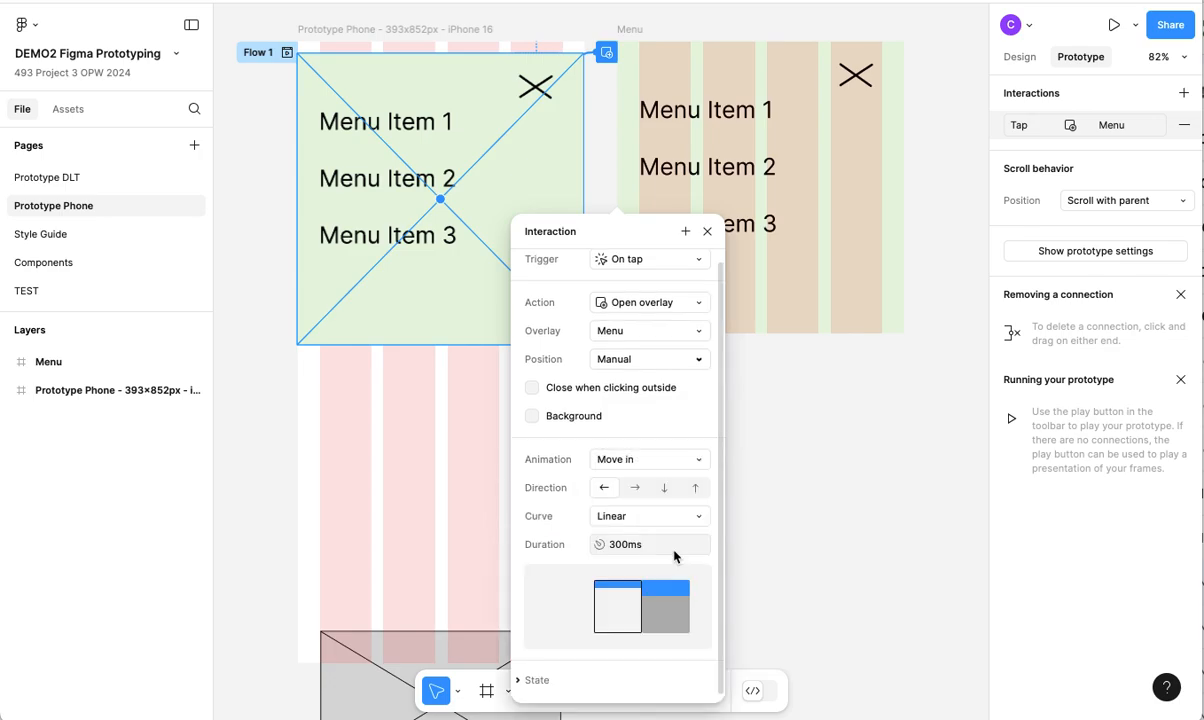
pyautogui.click(603, 488)
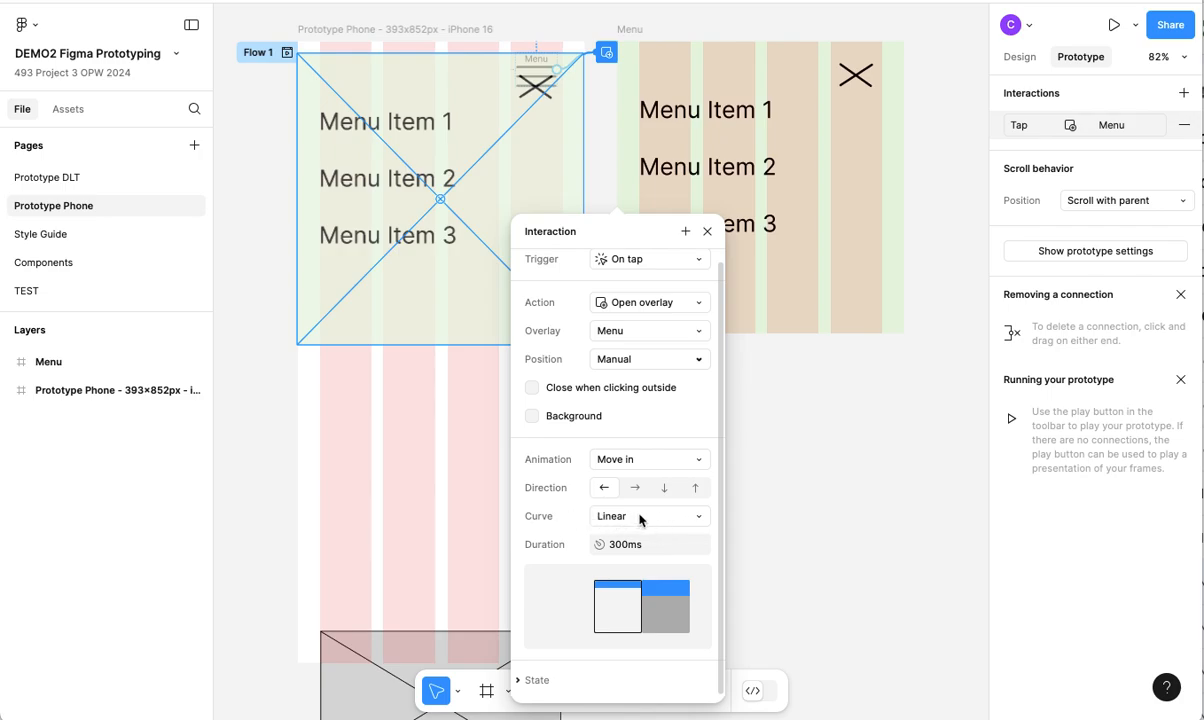
pyautogui.click(707, 231)
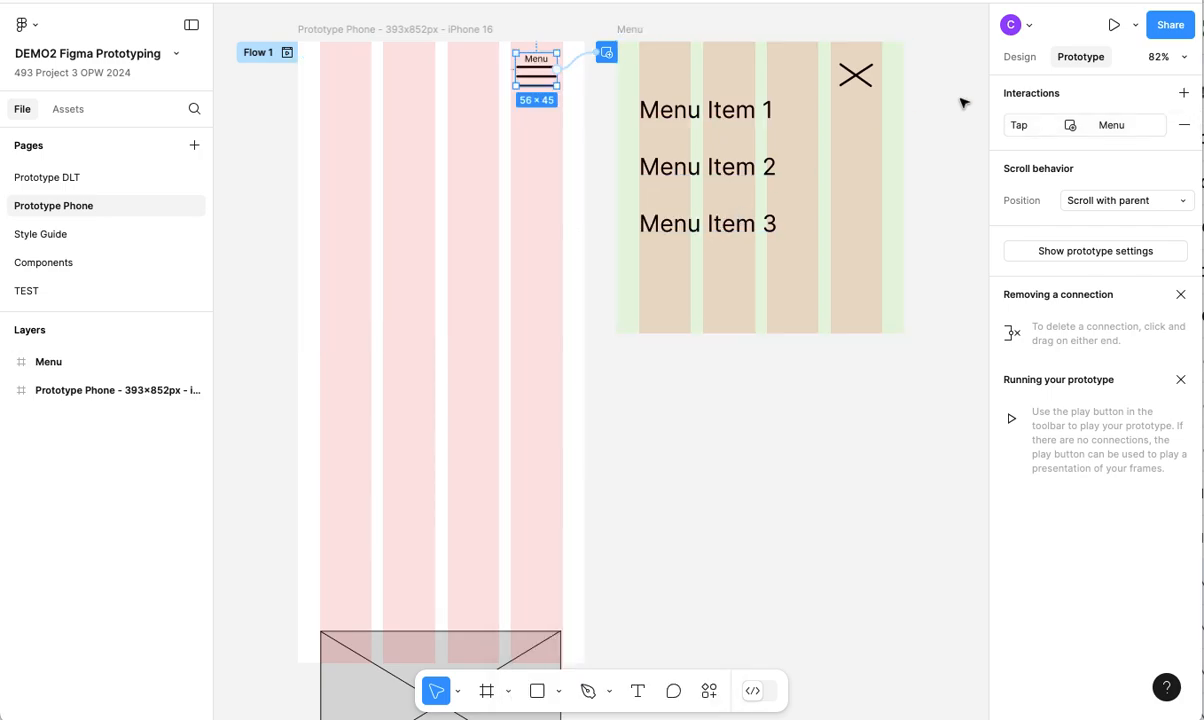
pyautogui.click(1113, 24)
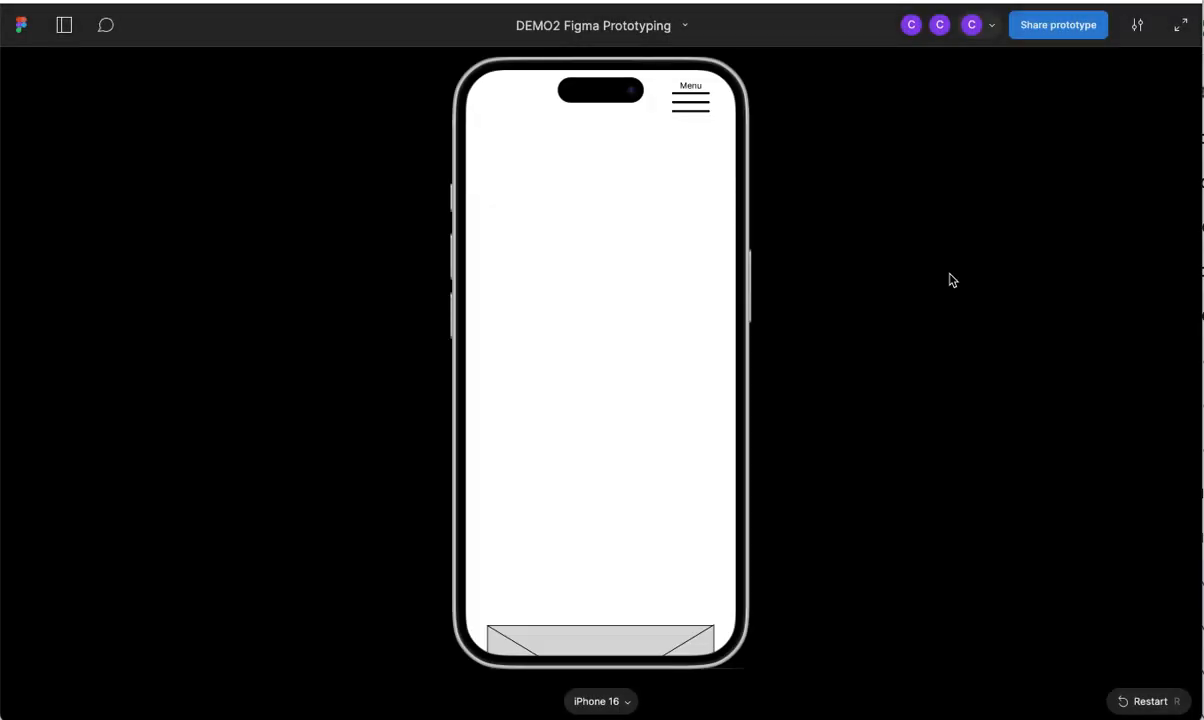
pyautogui.click(690, 101)
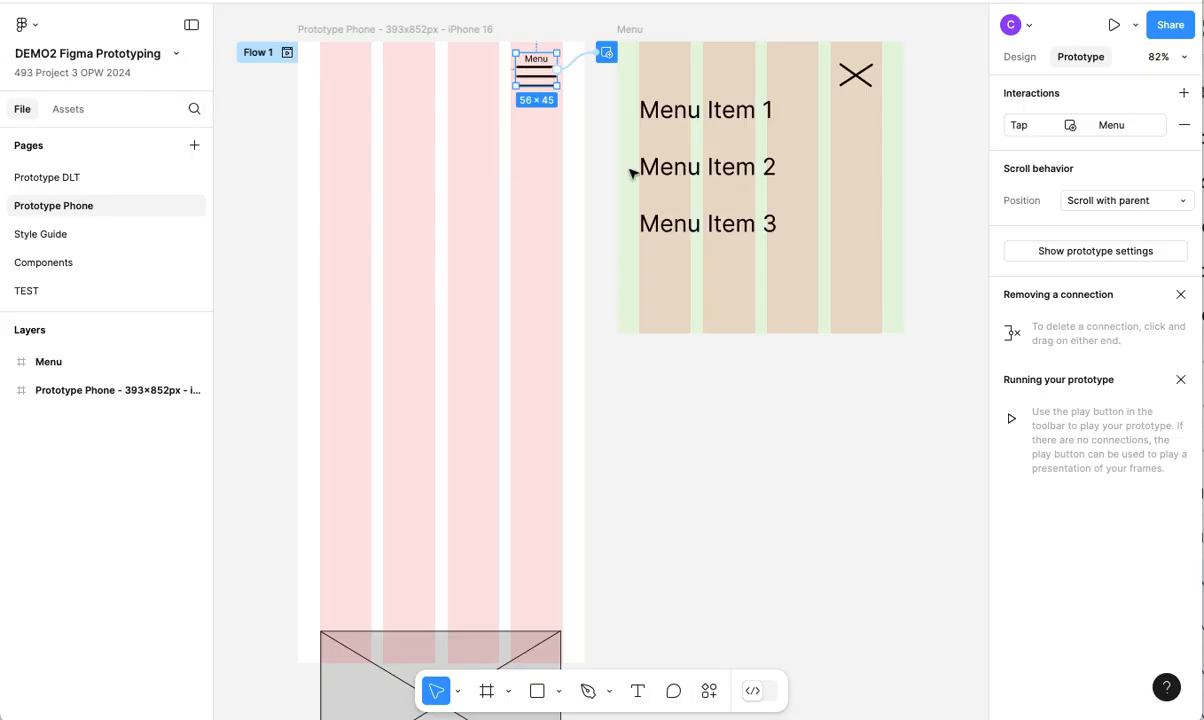
# - Give the X icon in the Menu frame an on-tap interaction with the Close overlay action
pyautogui.click(857, 78)
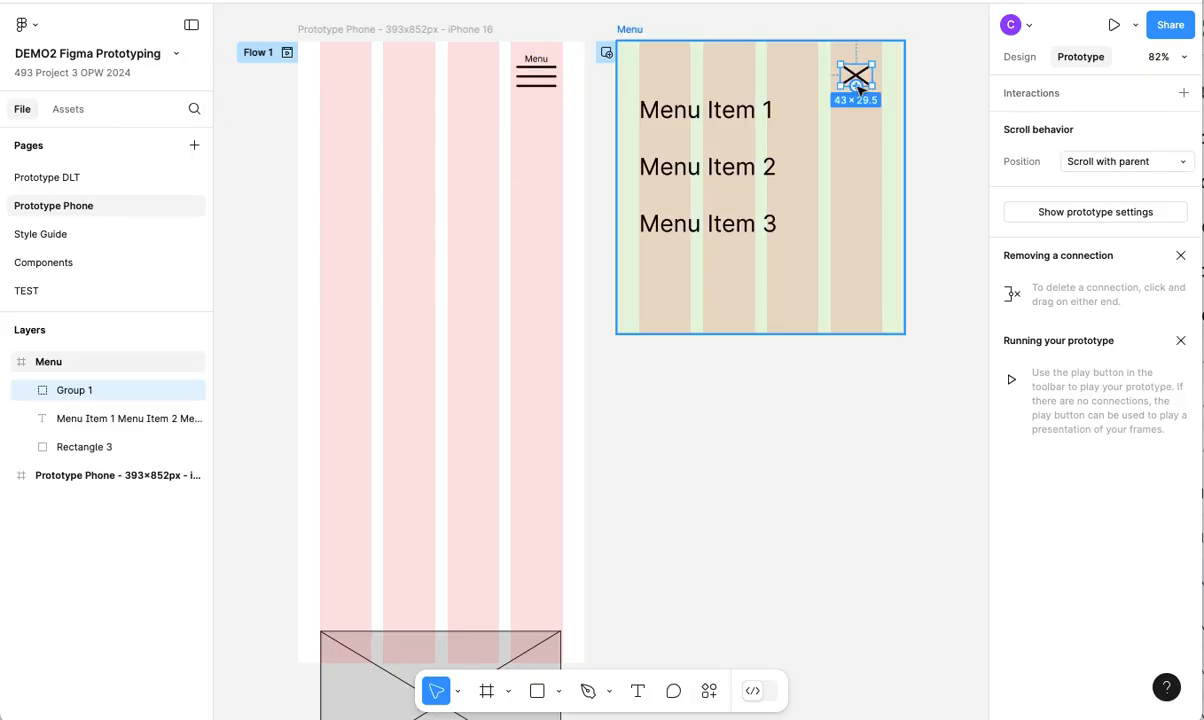
pyautogui.moveTo(872, 75); pyautogui.dragTo(578, 197)
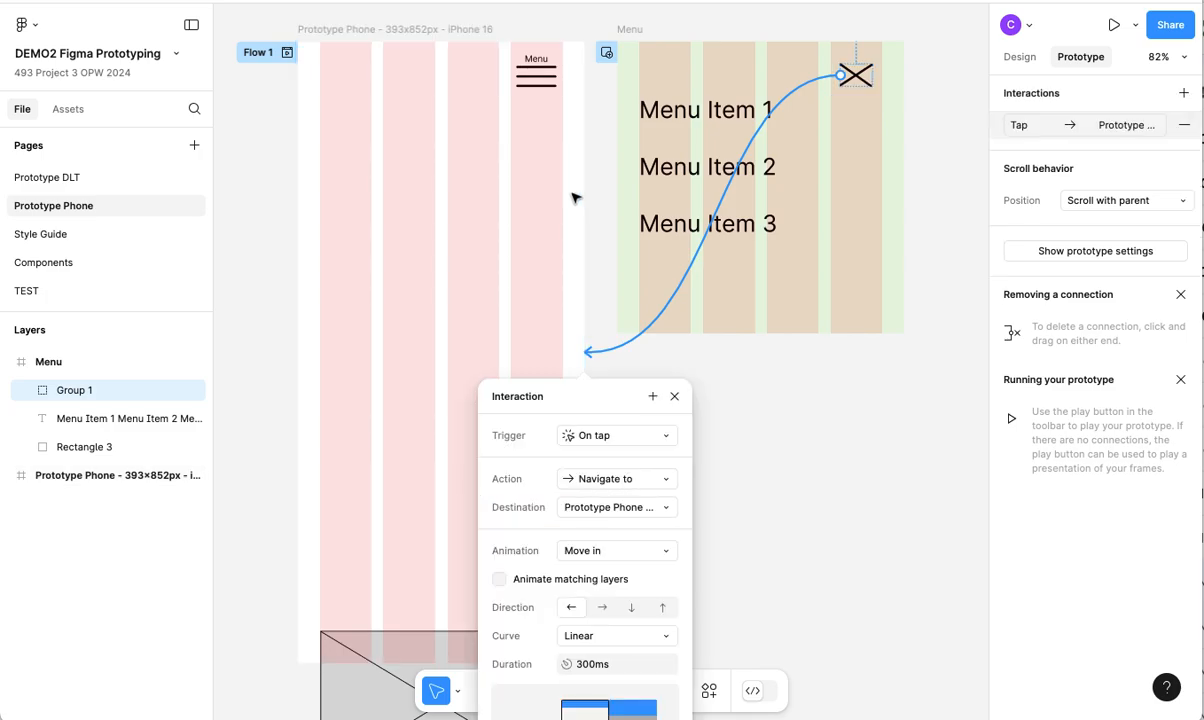
pyautogui.click(666, 480)
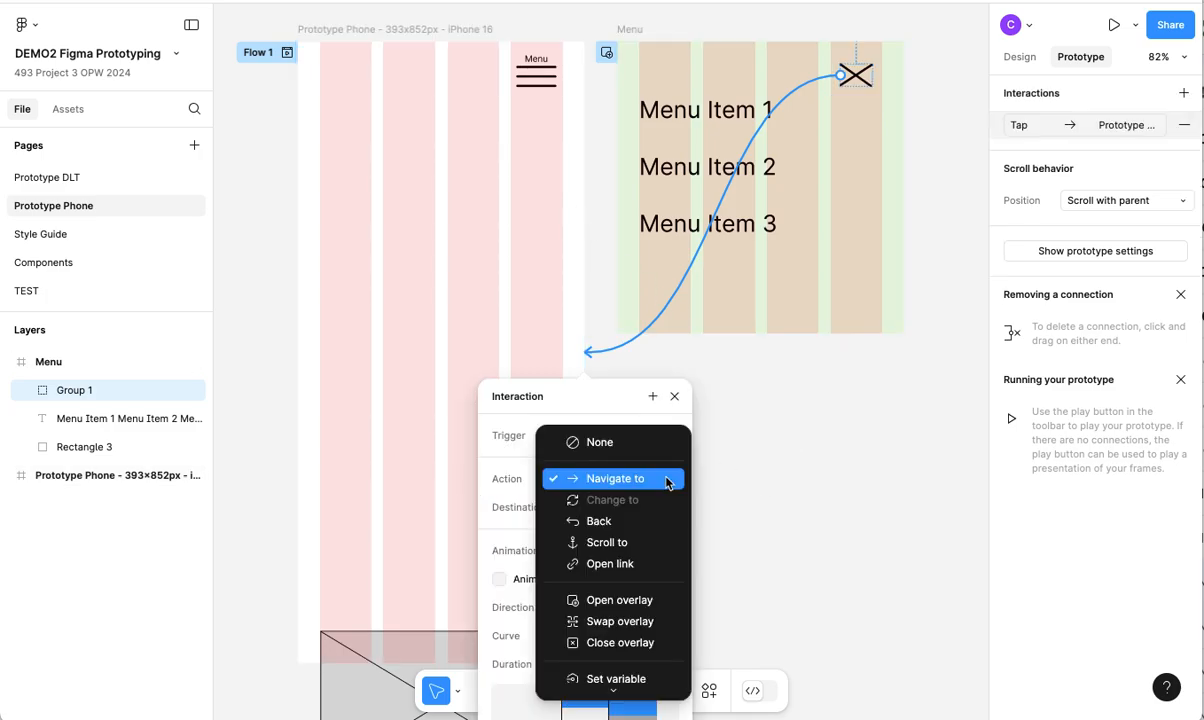
pyautogui.click(677, 643)
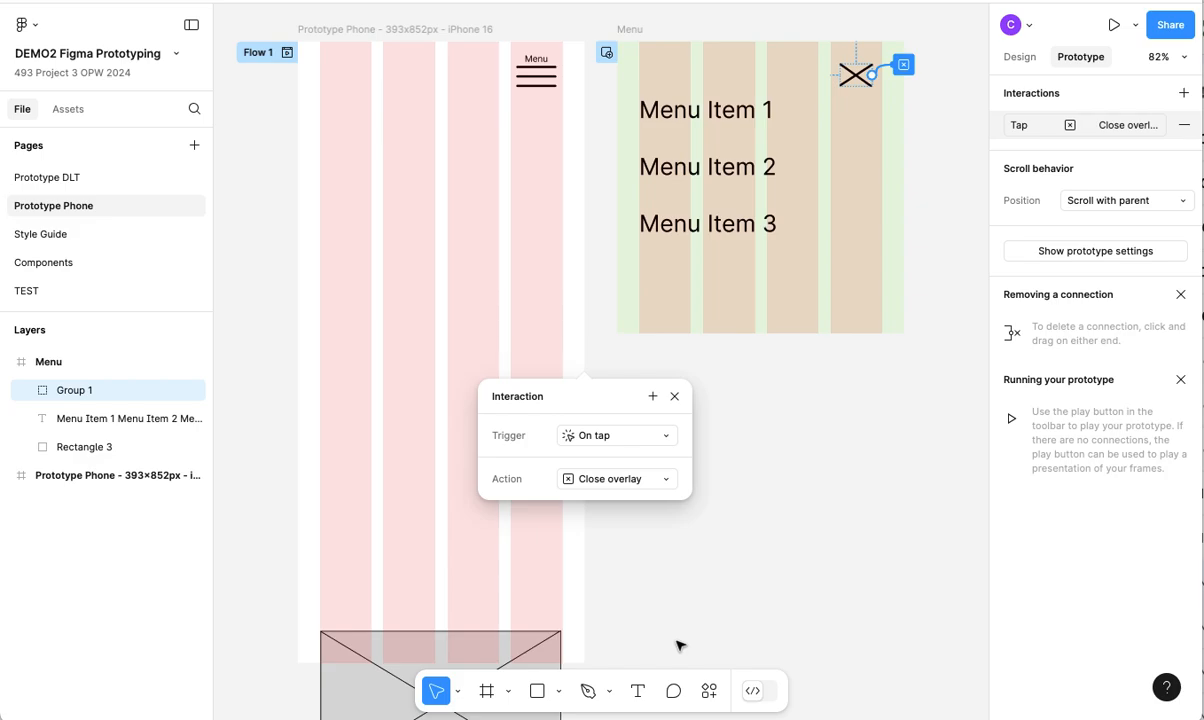
pyautogui.click(677, 398)
# - Preview the phone prototype from a fresh start, opening the menu with the hamburger icon and closing it with the X icon
pyautogui.click(1113, 25)
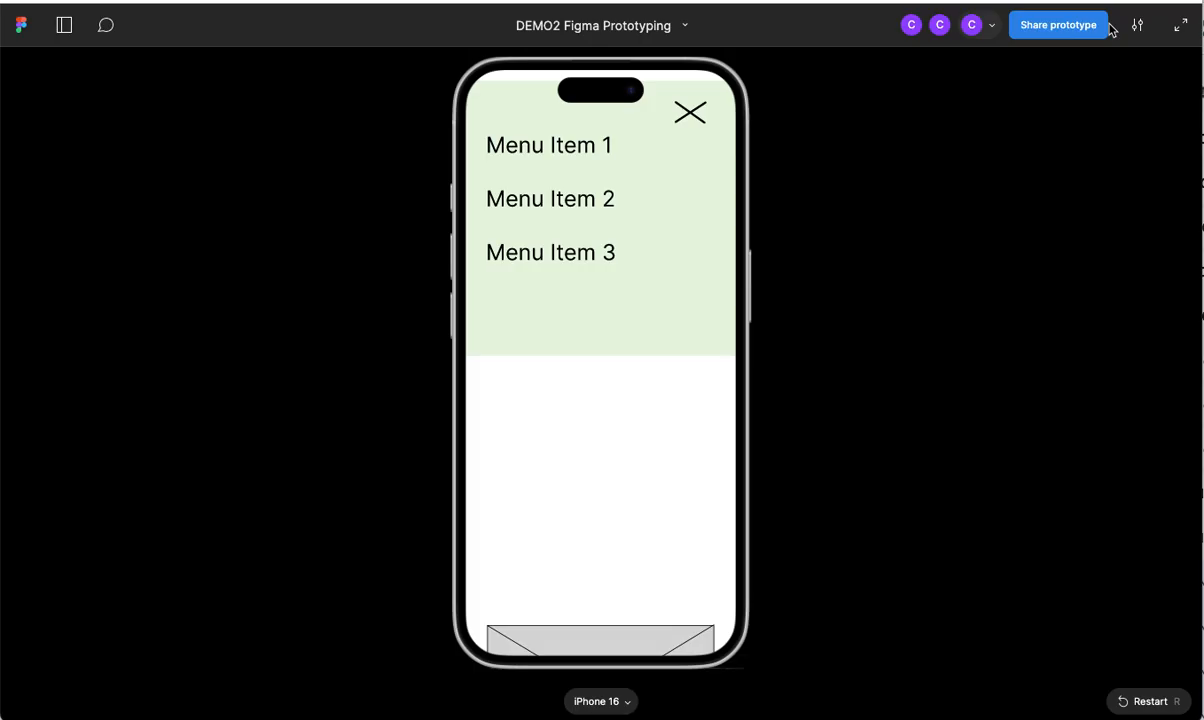
pyautogui.press('super+r')
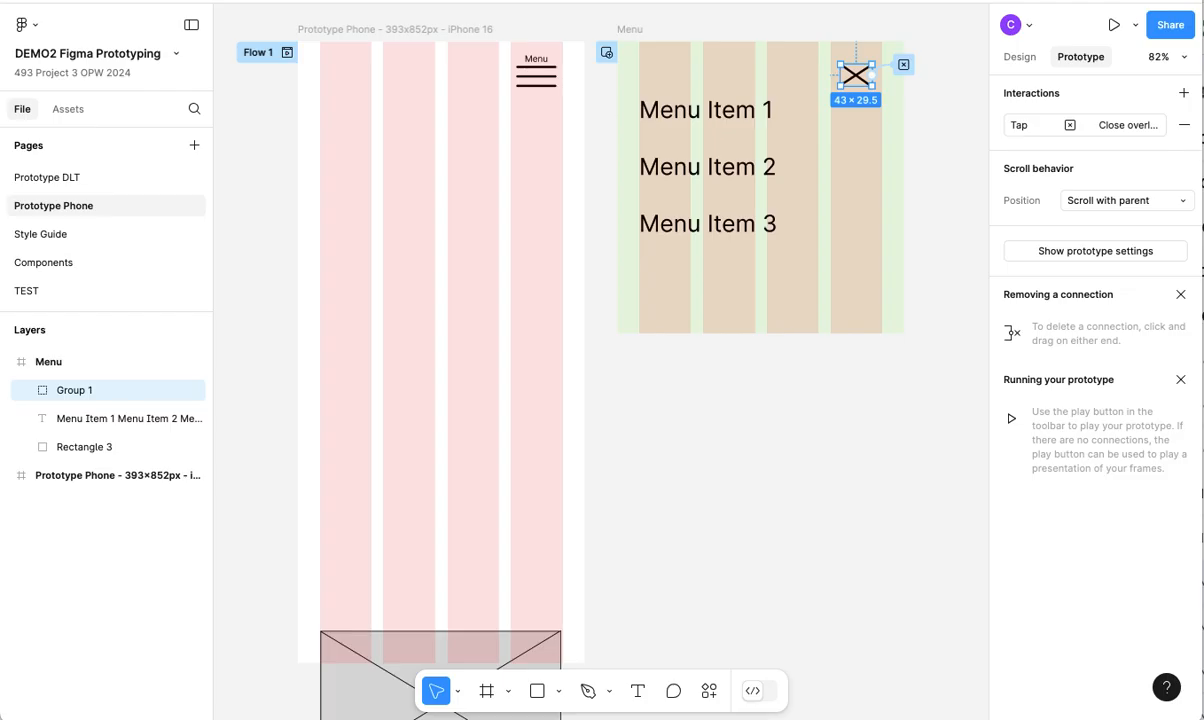
pyautogui.click(310, 158)
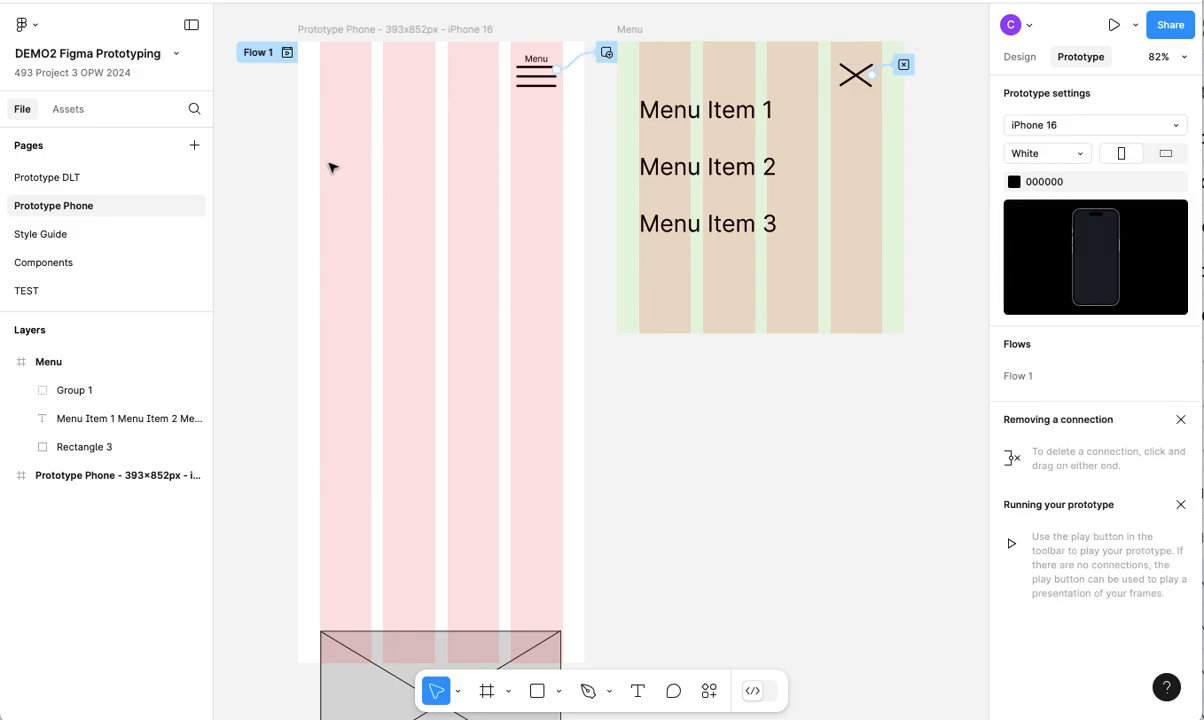
pyautogui.click(1113, 31)
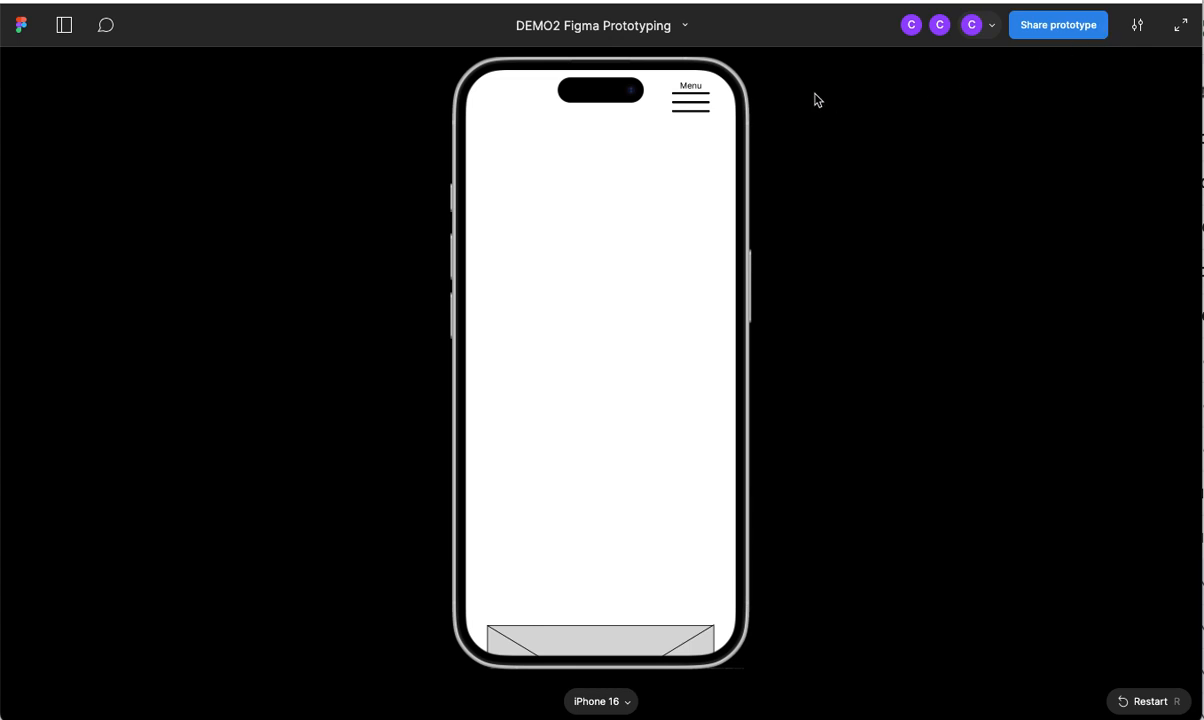
pyautogui.click(691, 101)
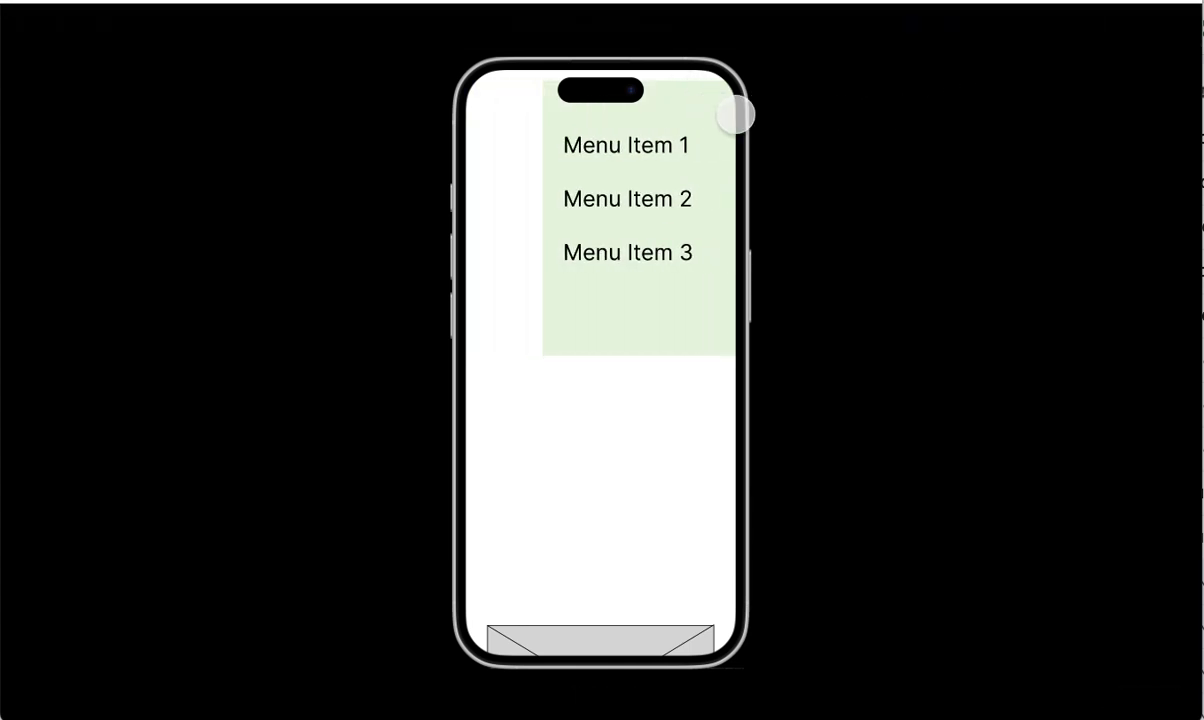
pyautogui.click(711, 113)
pyautogui.click(691, 101)
pyautogui.click(708, 114)
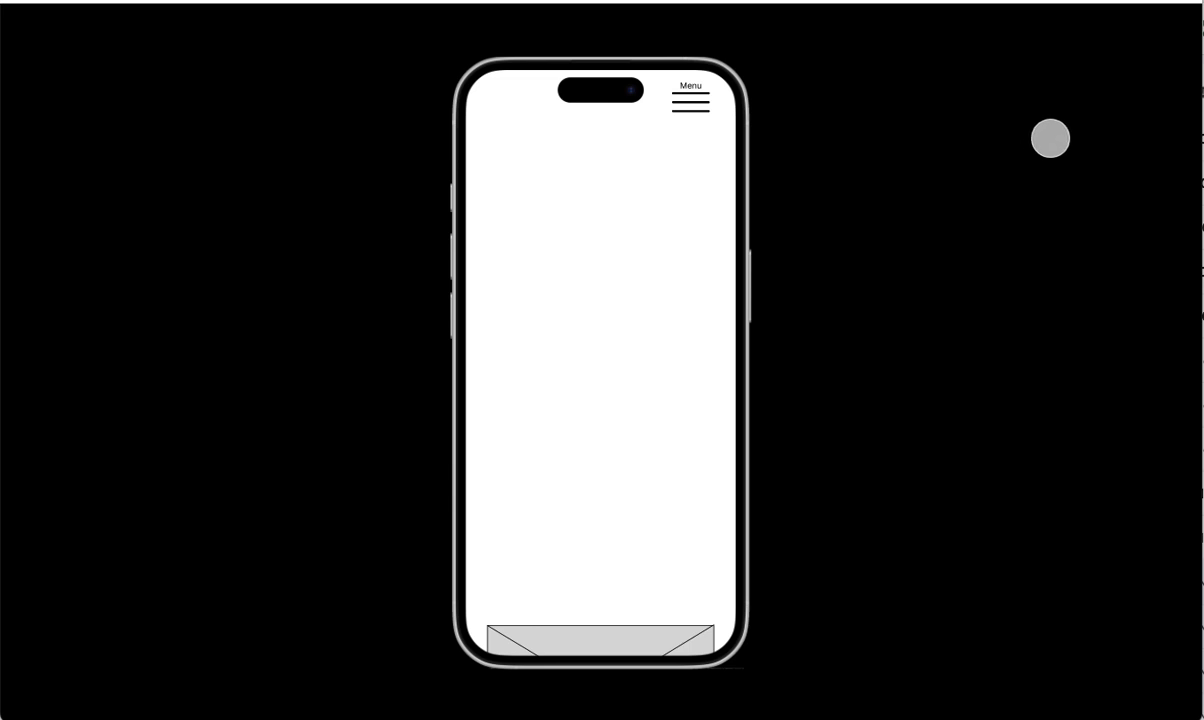
# - Test Menu Item 1 and the X icon in the previewed overlay, reopen the menu, and return to the design file
pyautogui.click(691, 102)
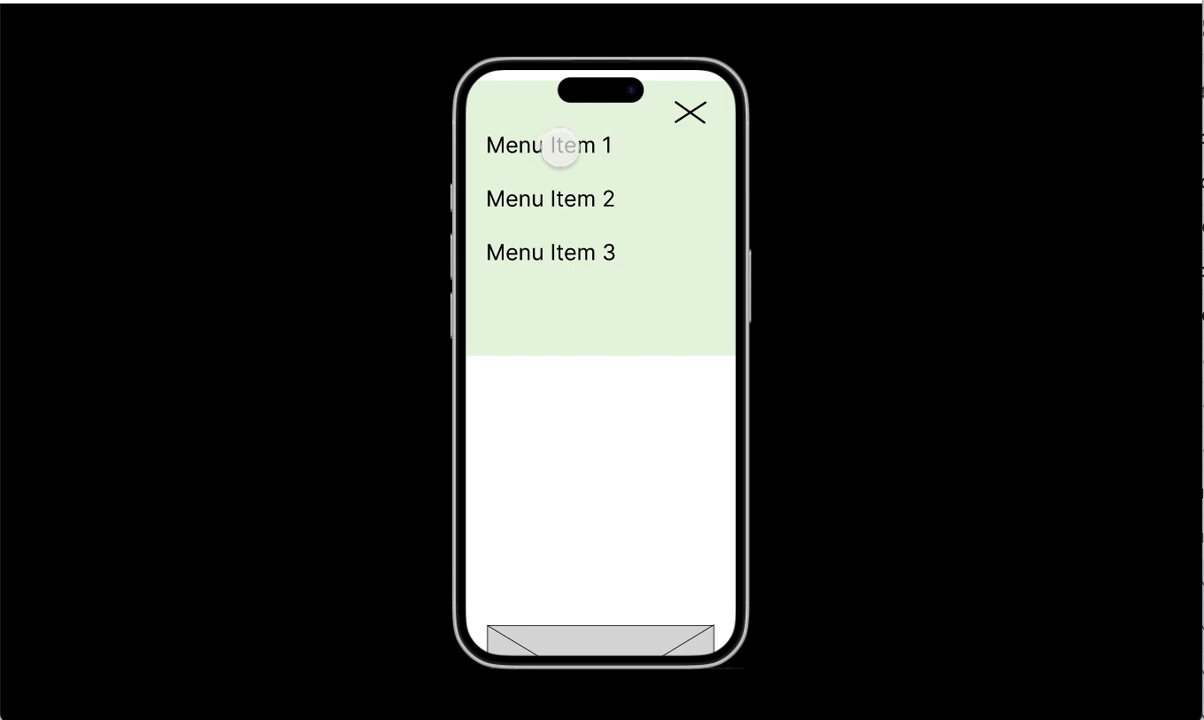
pyautogui.click(564, 149)
pyautogui.click(690, 113)
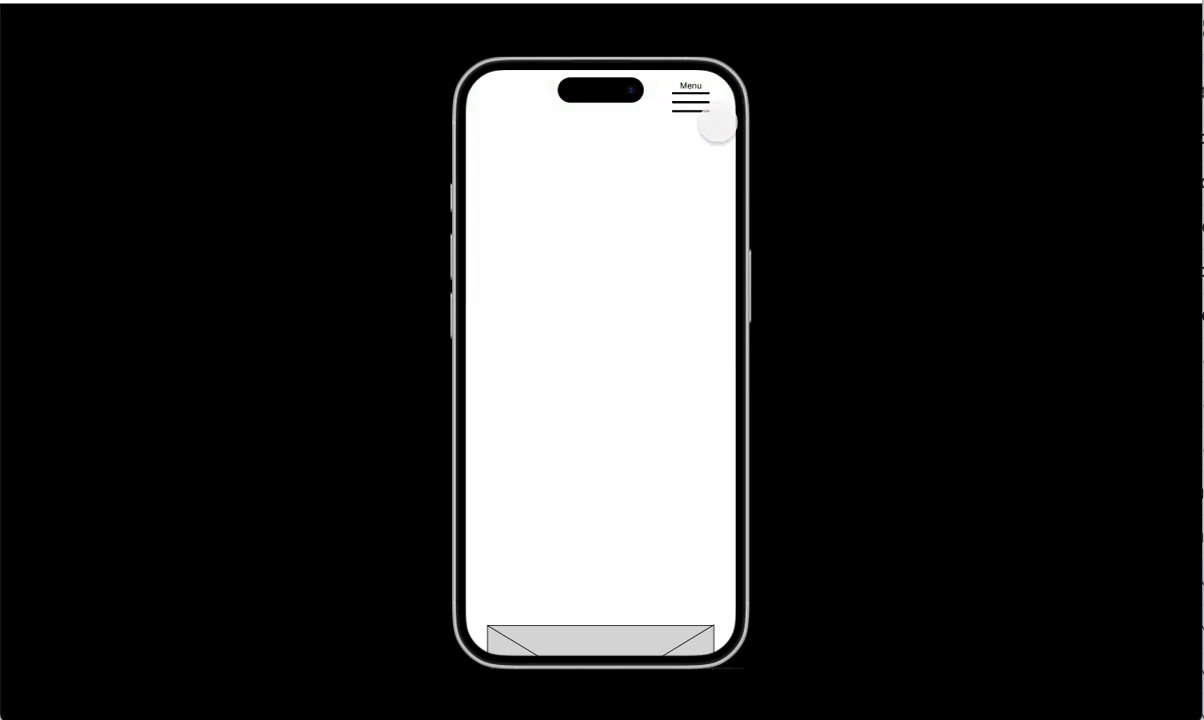
pyautogui.click(691, 110)
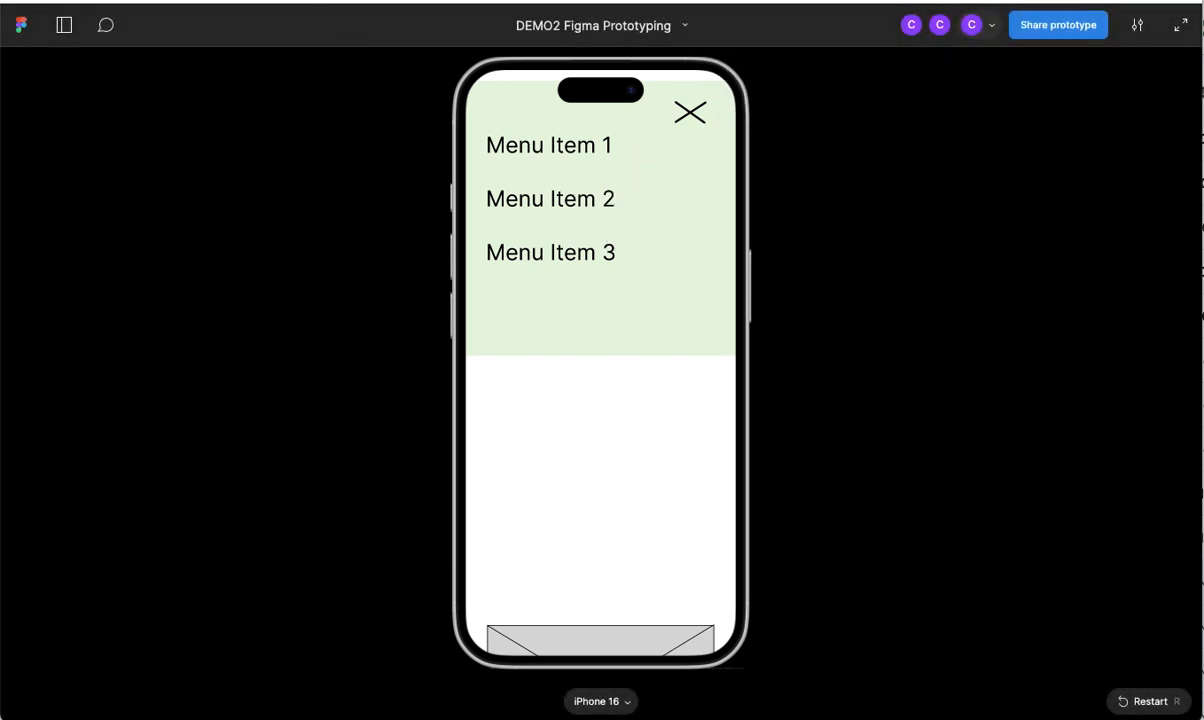
pyautogui.click(160, 2)
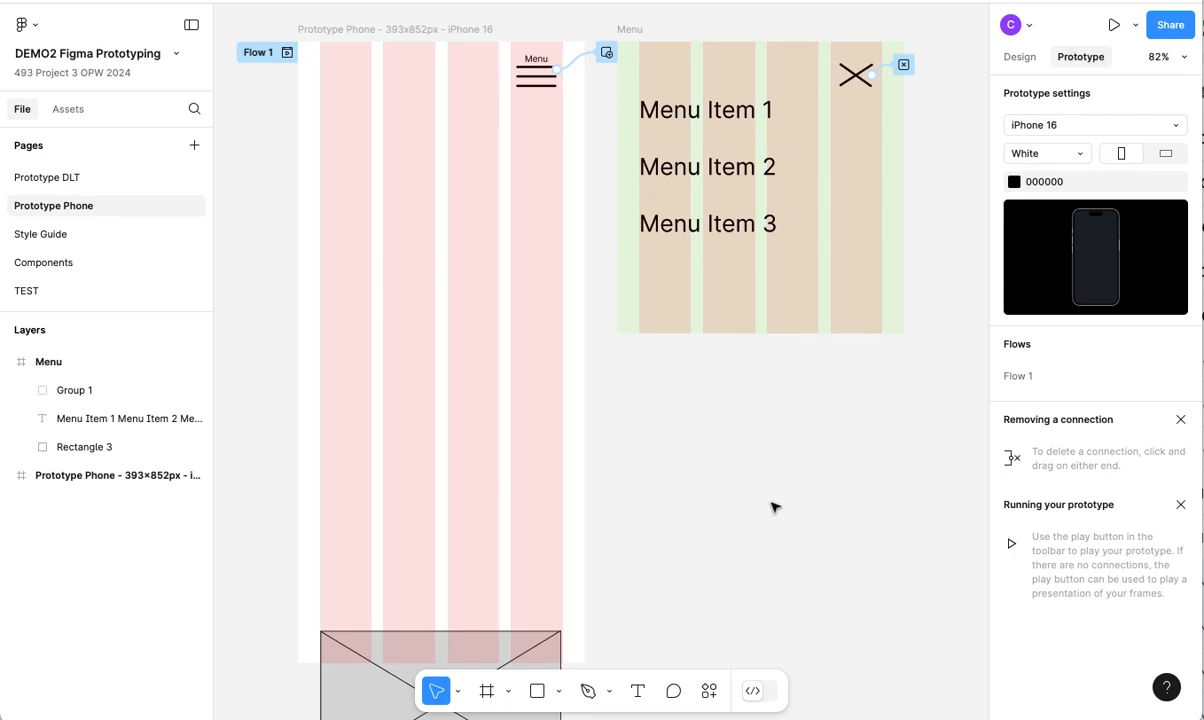